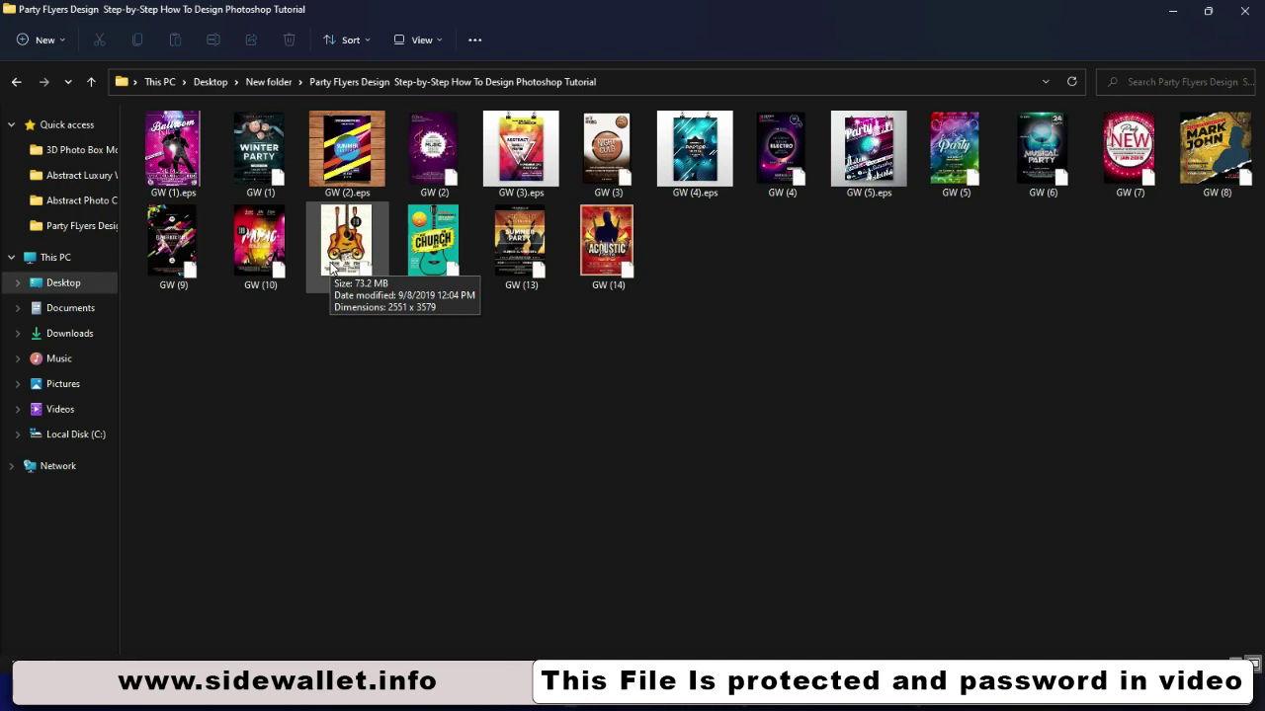
Show the flyer templates as extra large icons and select GW (1).
click(431, 43)
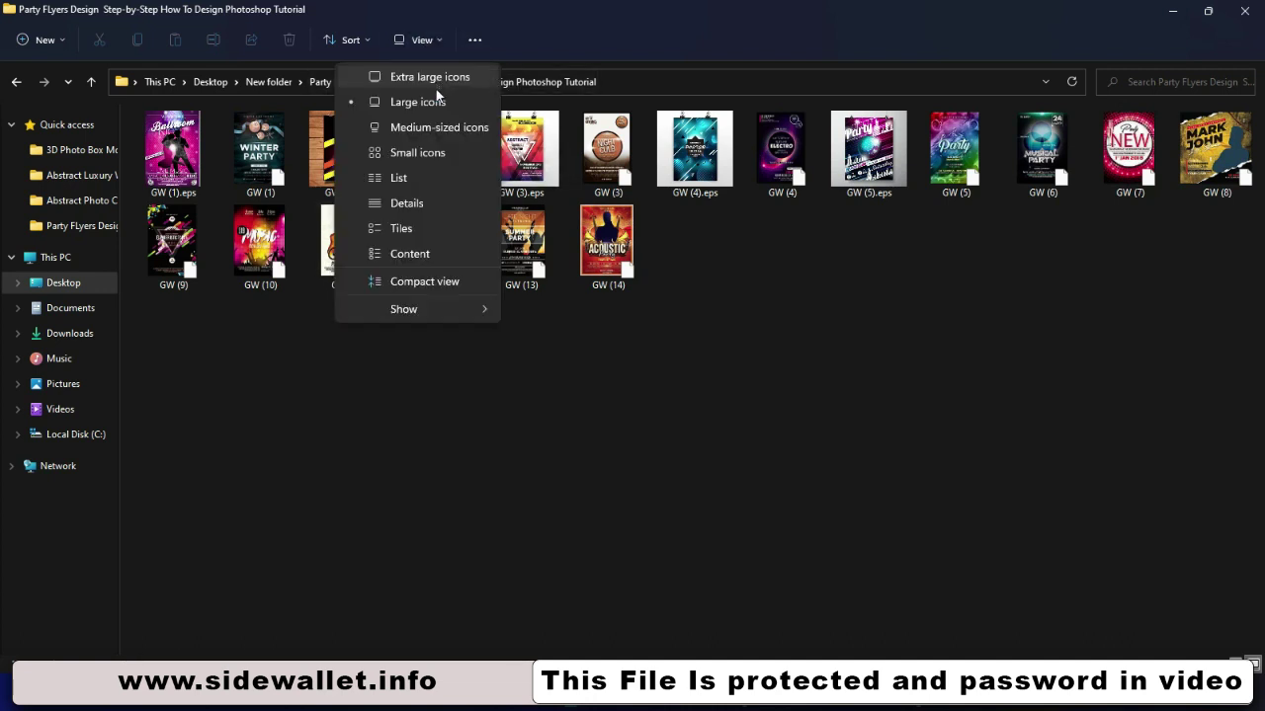
click(439, 79)
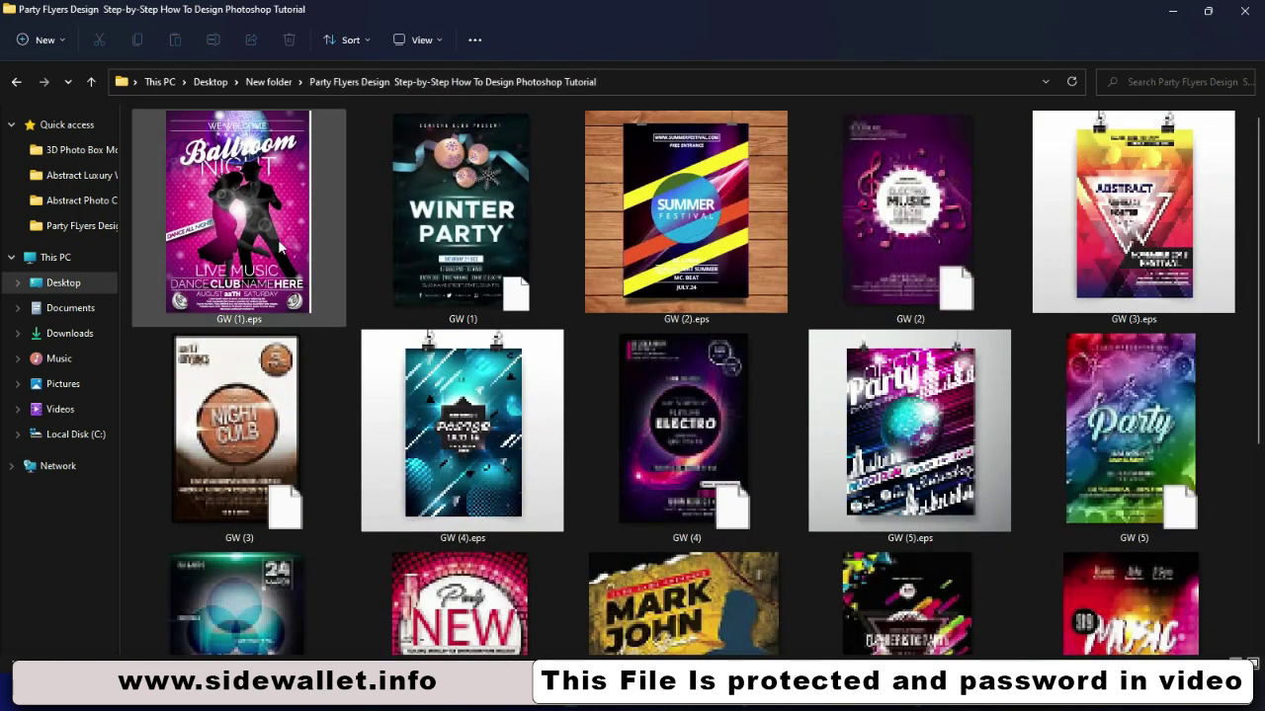
click(419, 245)
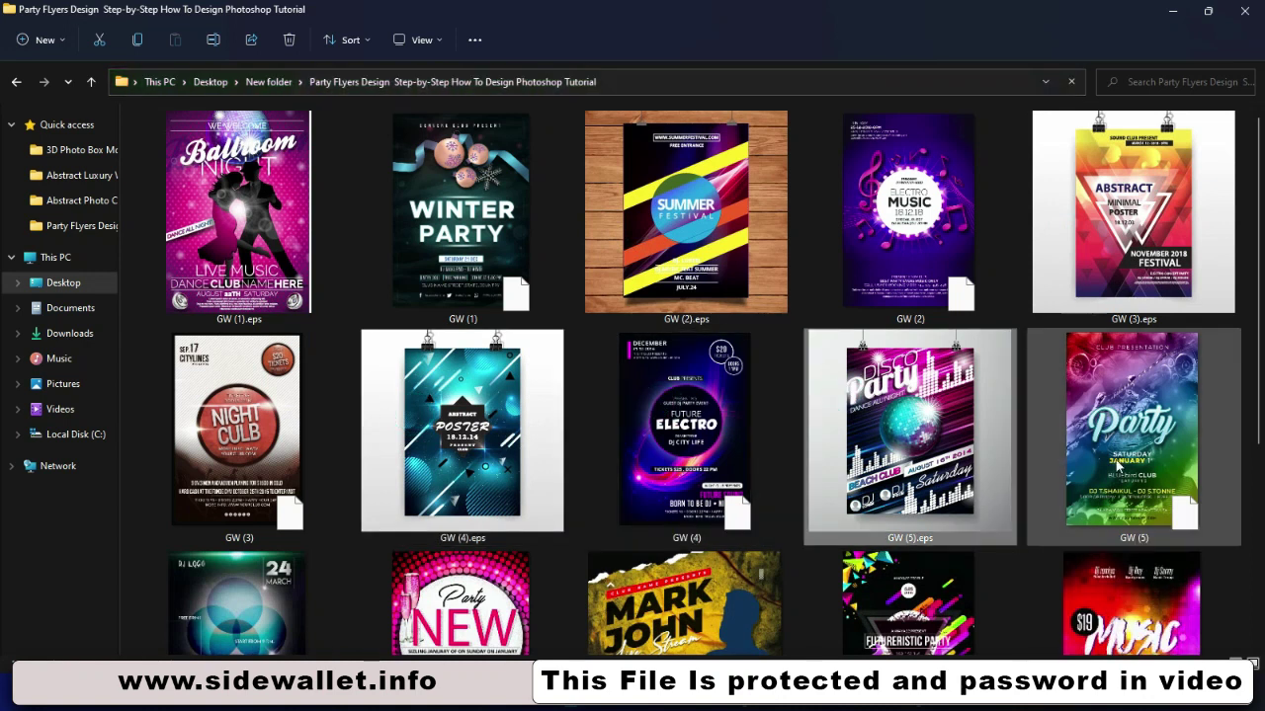
Scroll down to the last templates and select GW (13), then GW (11).
scroll(1117, 464, down, 2)
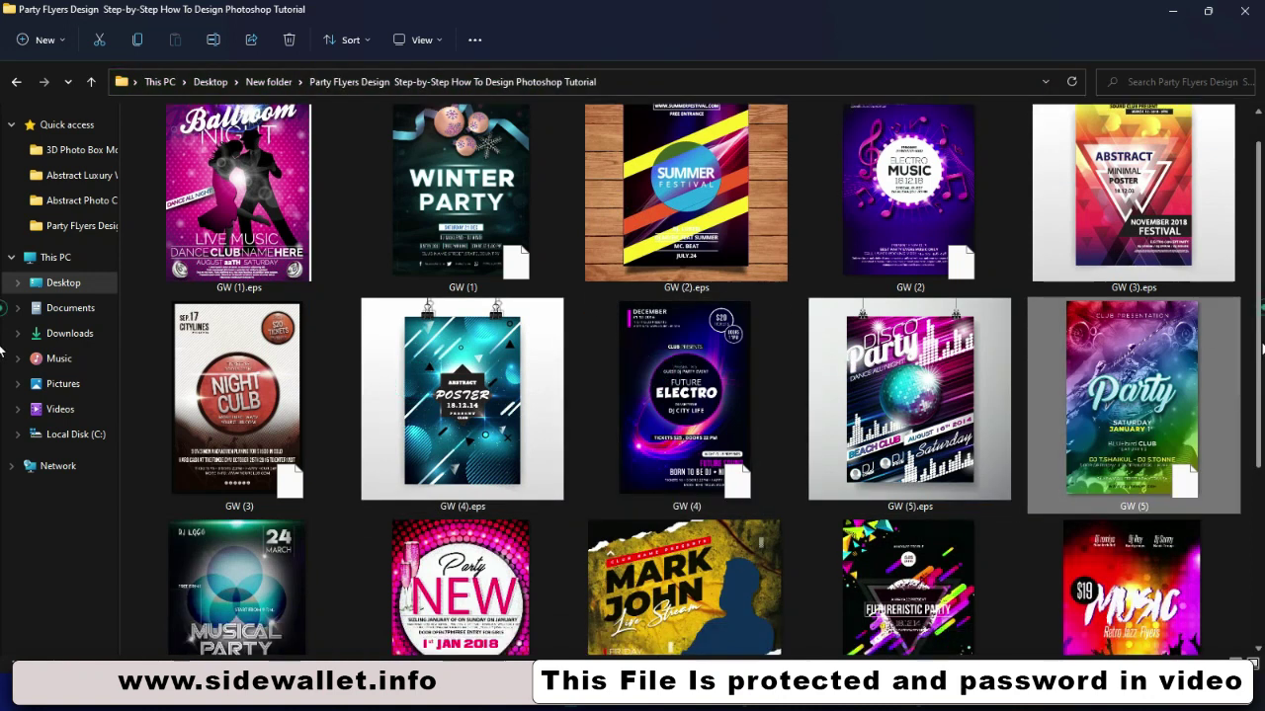
scroll(550, 417, down, 1)
scroll(550, 417, down, 2)
scroll(550, 417, down, 1)
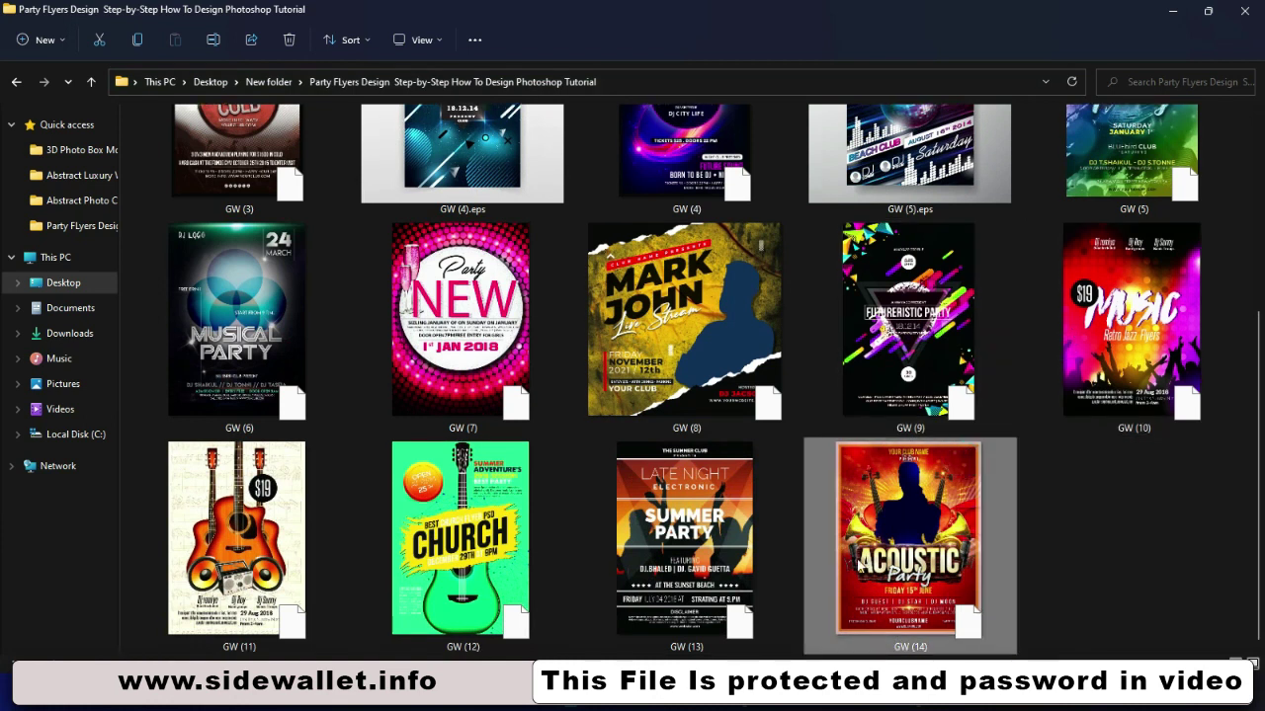
click(706, 553)
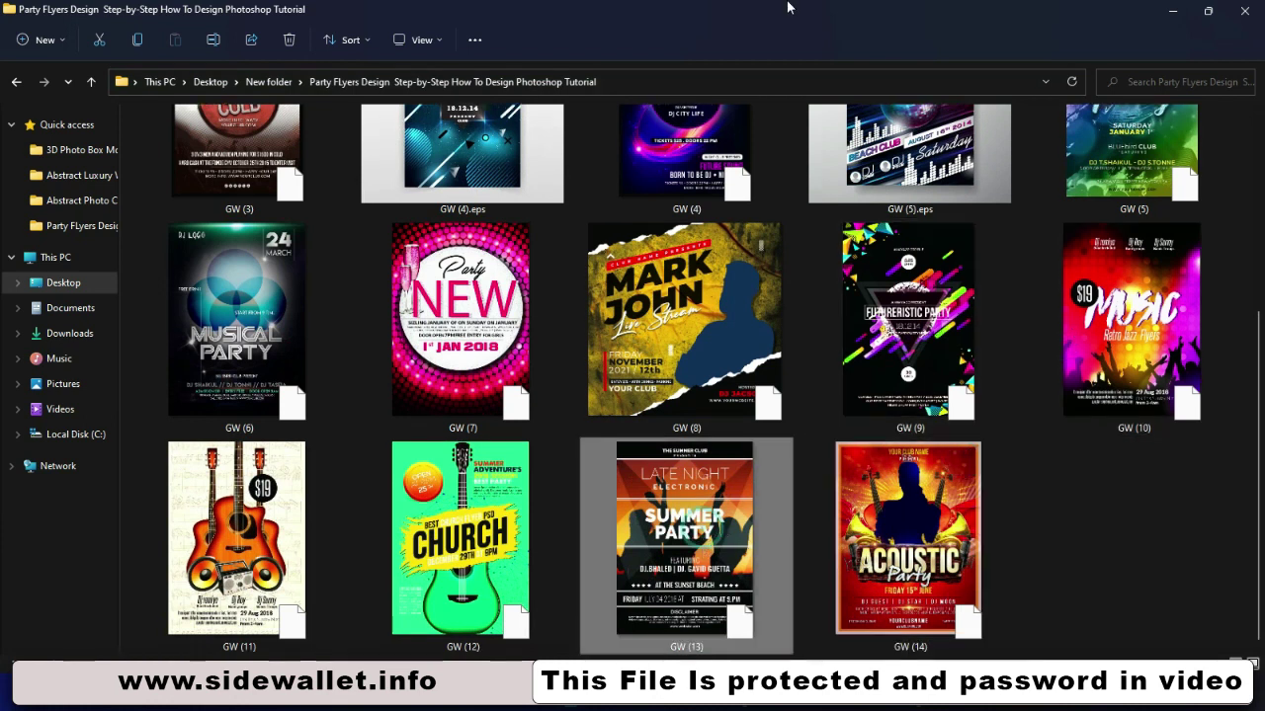
click(484, 537)
click(212, 534)
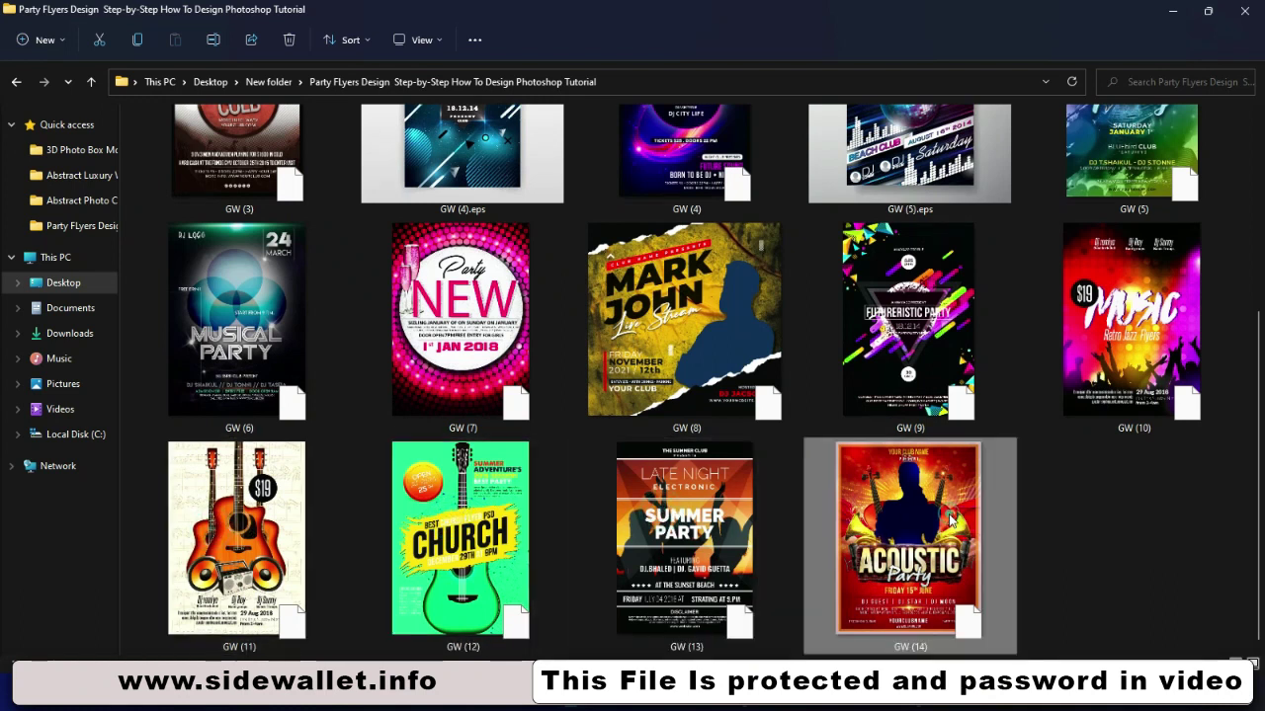
Open the Mark John flyer template GW (8) from the folder.
click(700, 394)
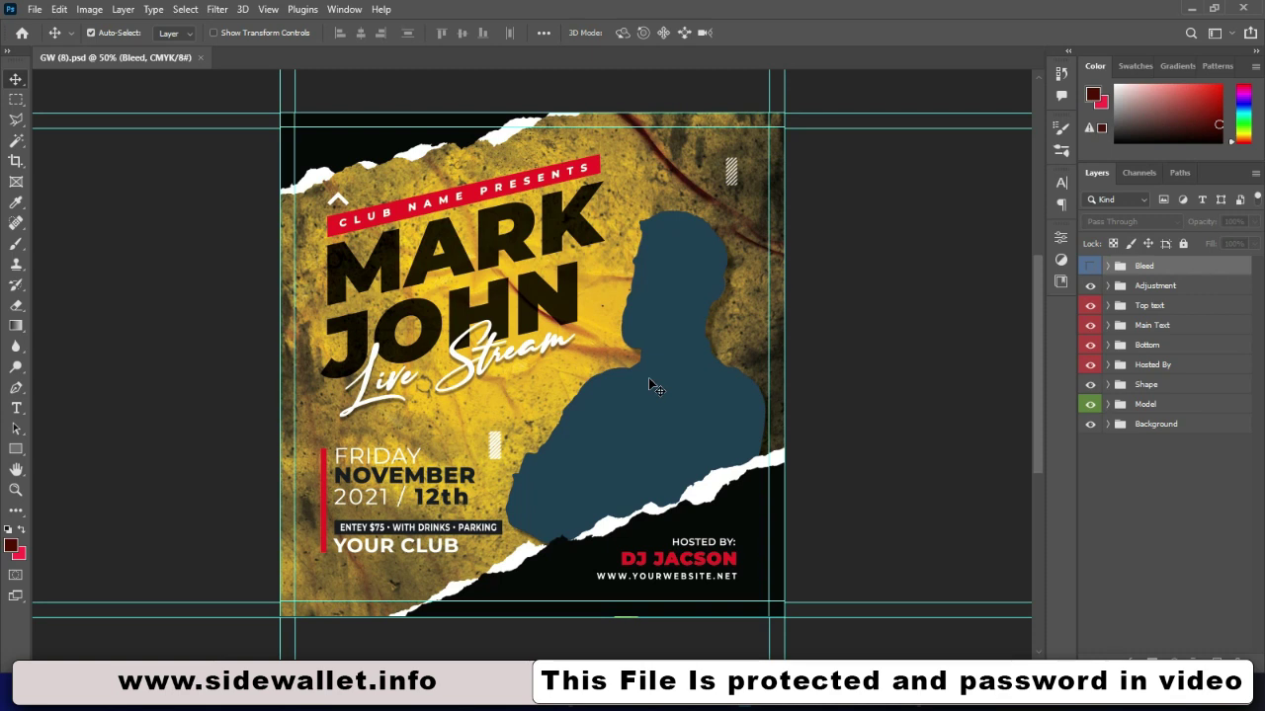
Place photo 1 (21) of the suited man into the Image Place Here placeholder.
click(652, 385)
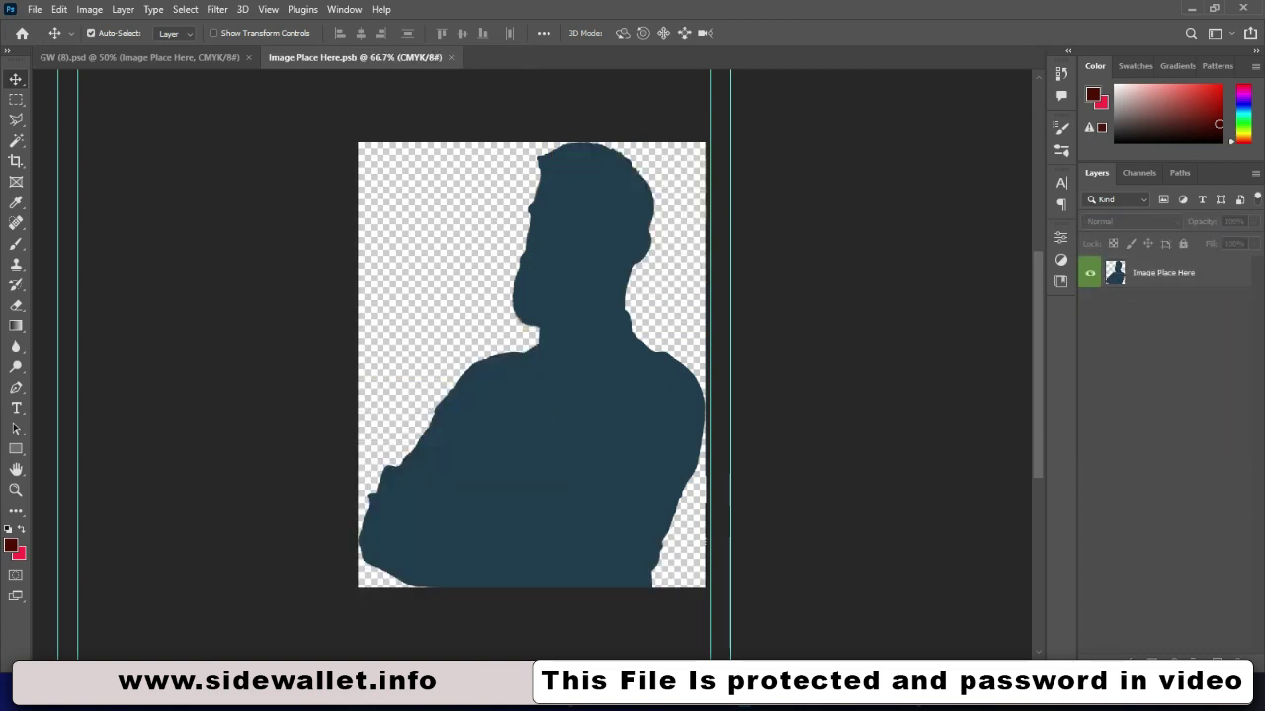
click(644, 630)
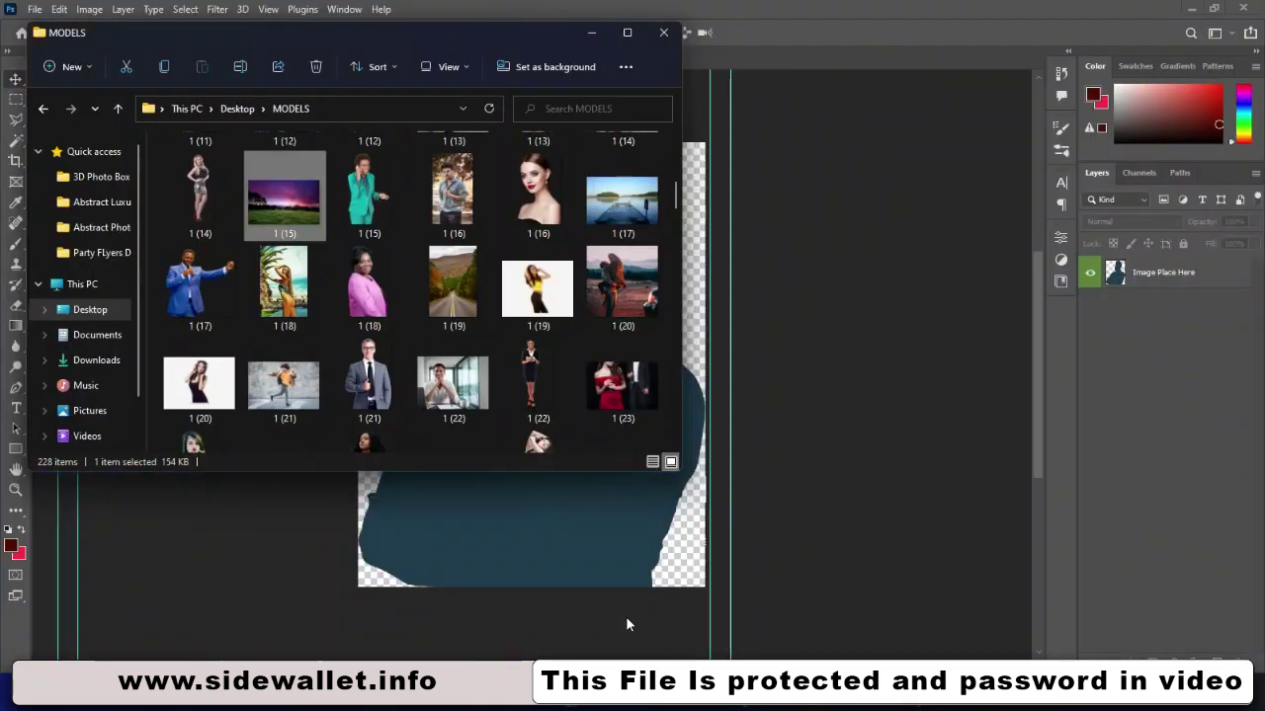
click(370, 375)
drag(370, 376, 530, 521)
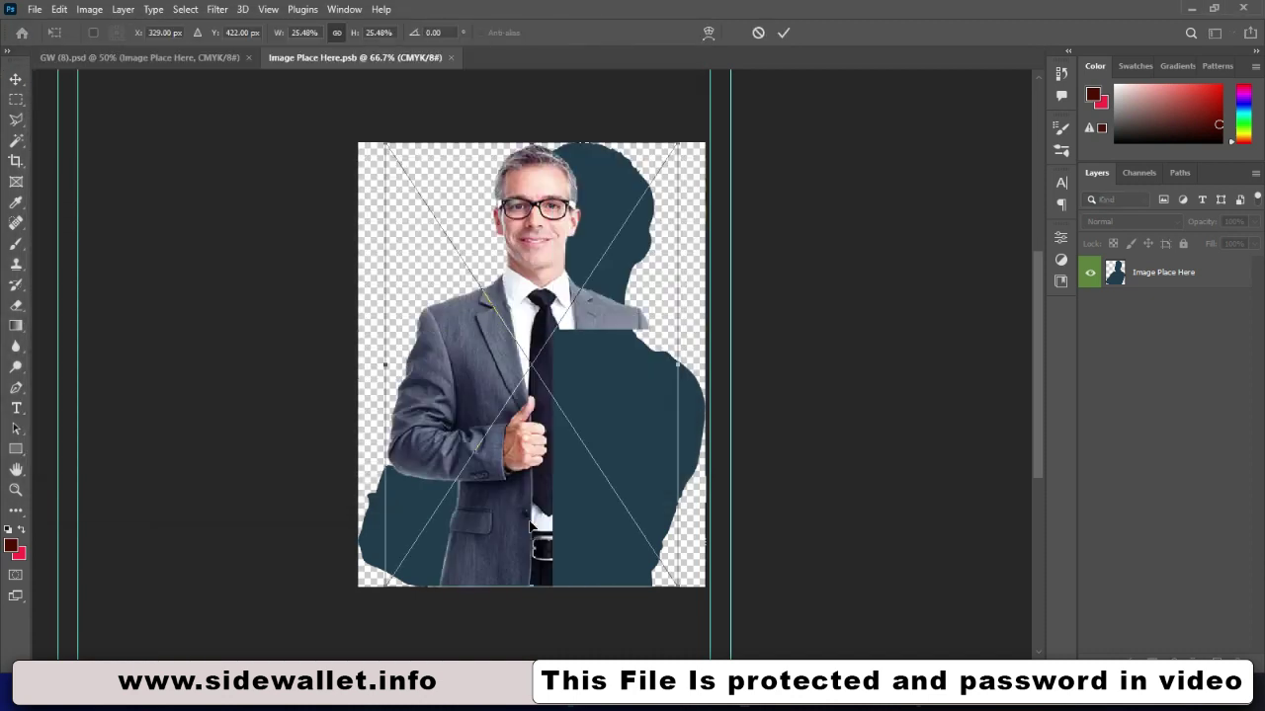
click(785, 35)
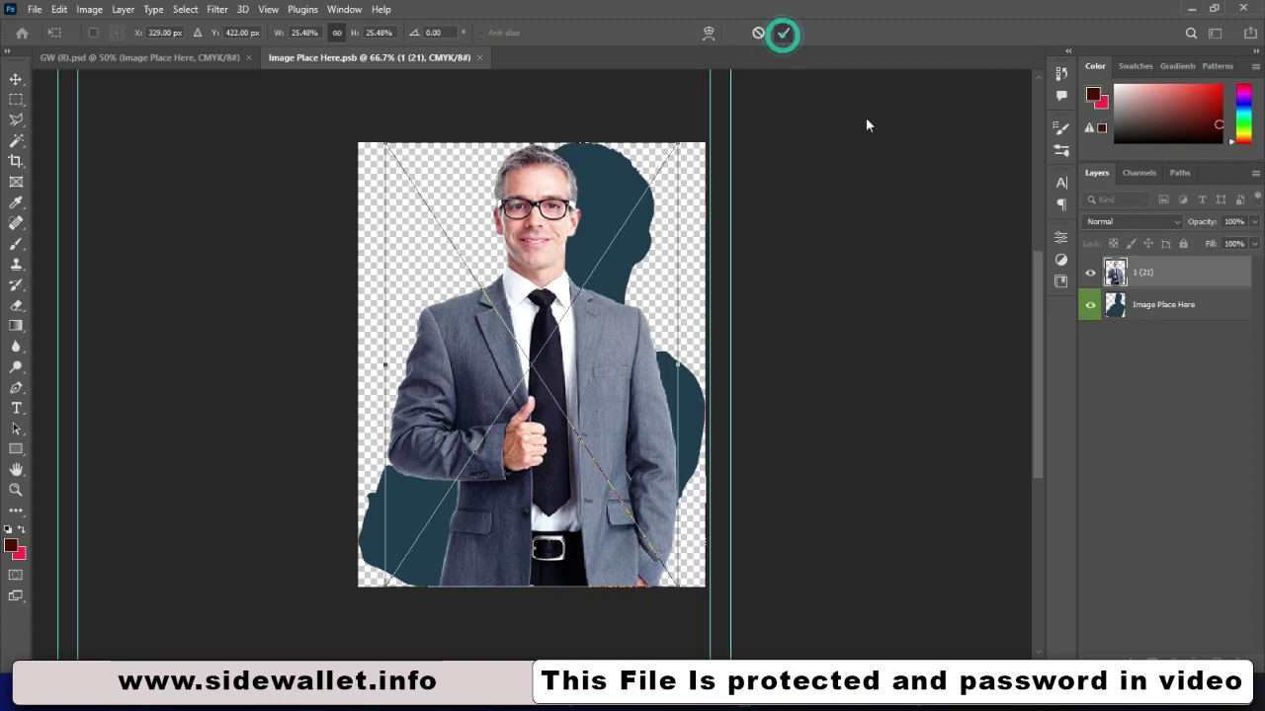
Hide the blue silhouette layer and save the placeholder back into the flyer.
click(1091, 306)
click(485, 58)
click(559, 261)
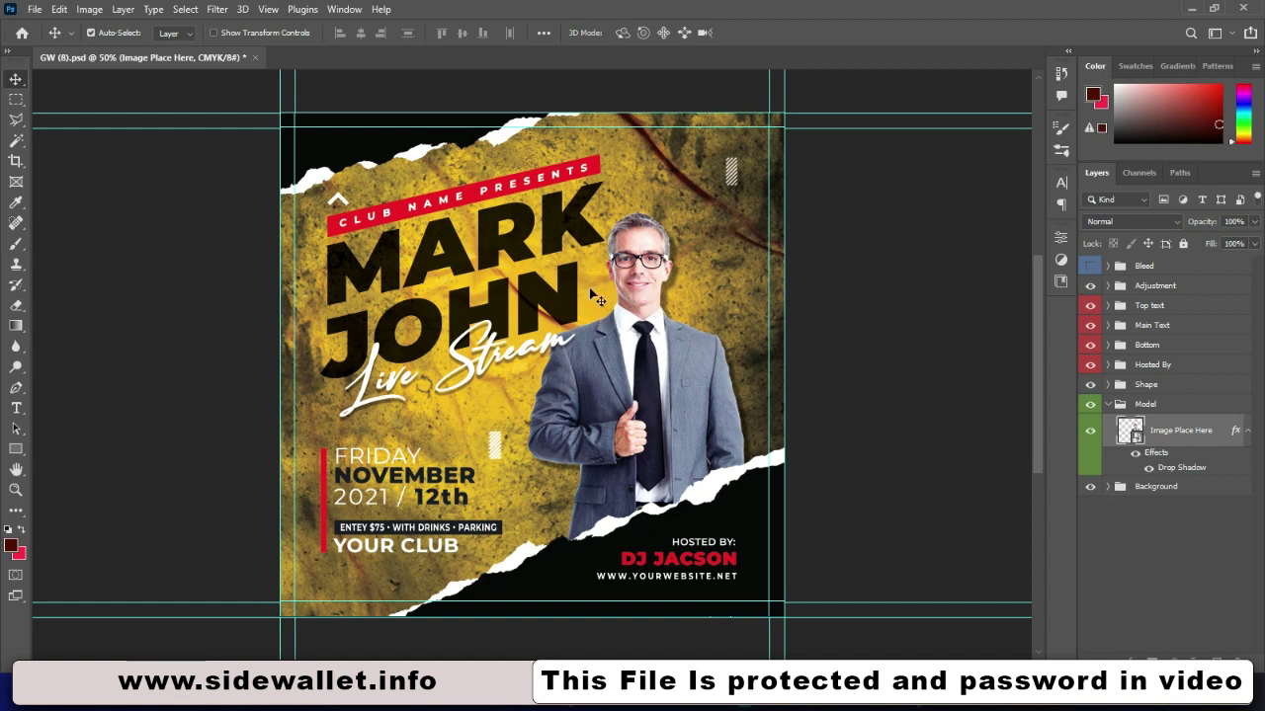
click(455, 252)
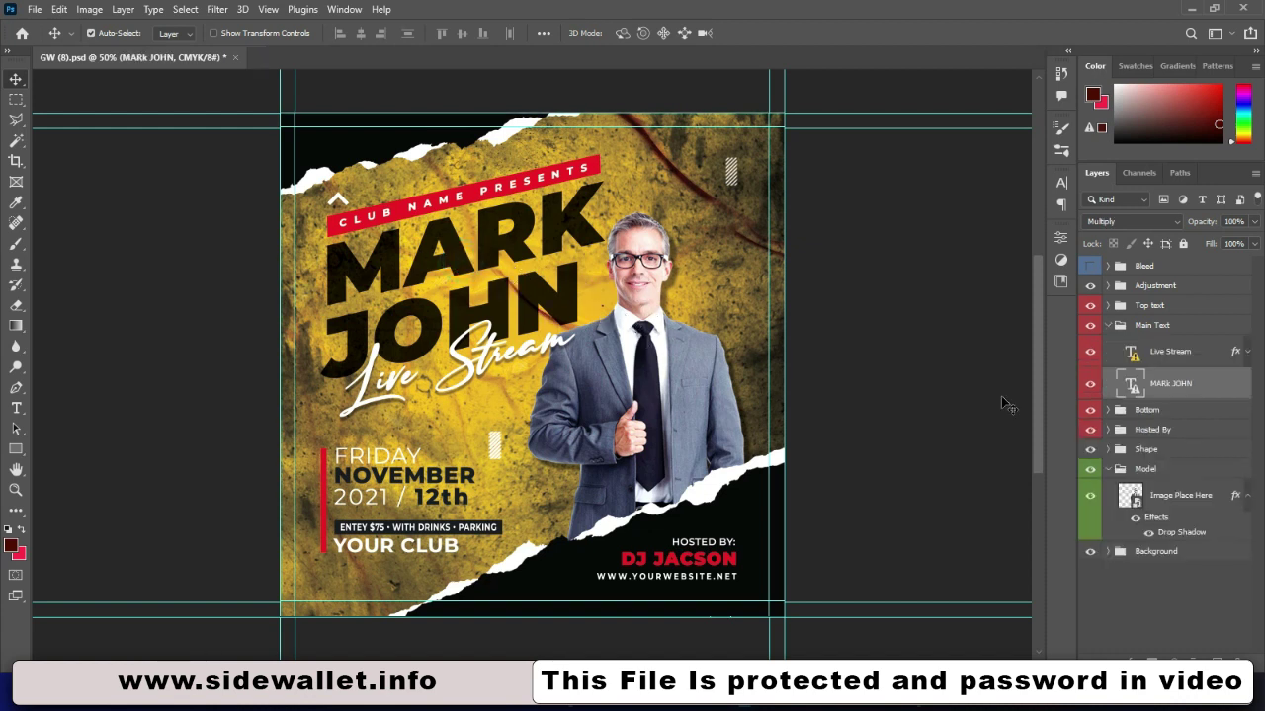
click(1091, 388)
click(1091, 388)
click(714, 515)
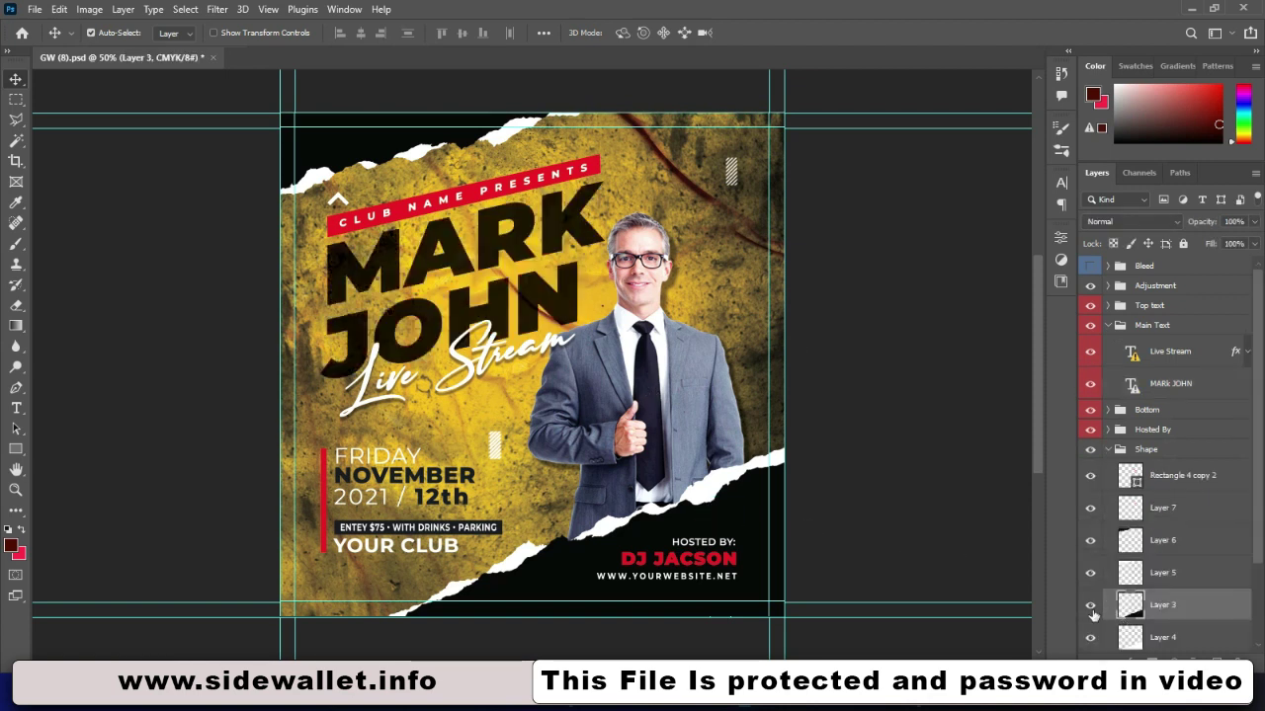
click(1092, 609)
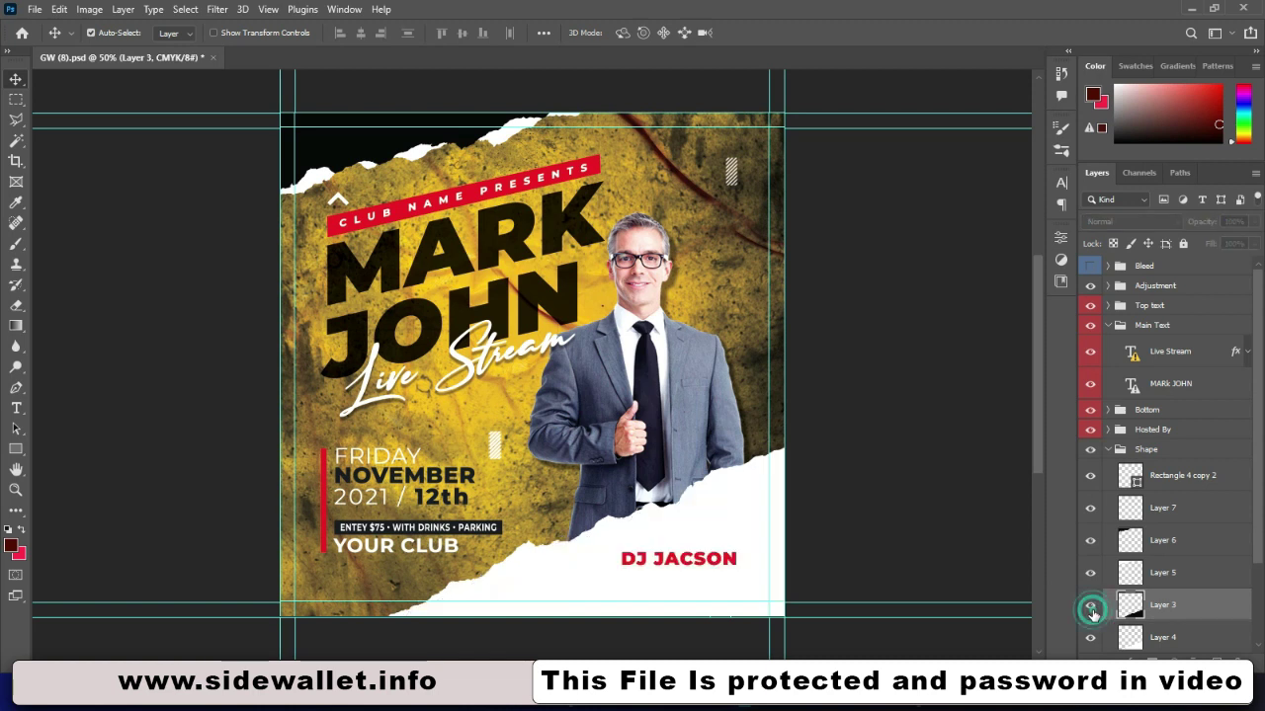
click(1092, 609)
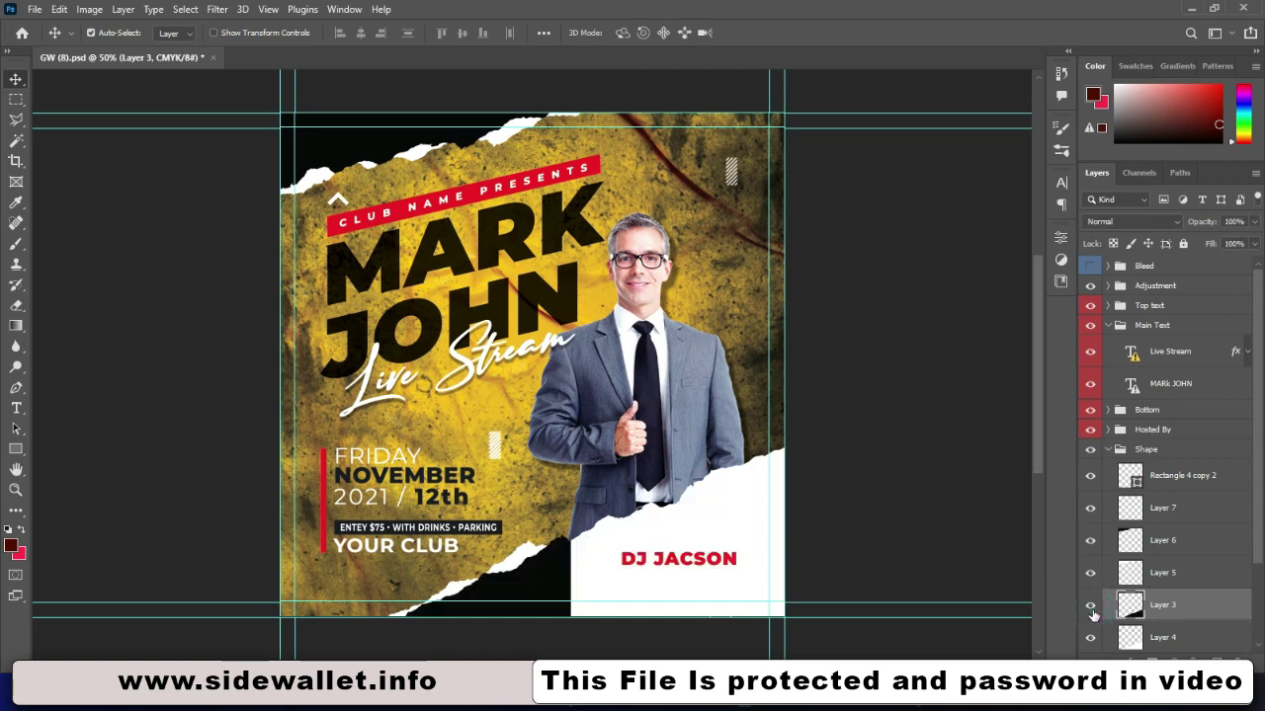
click(450, 187)
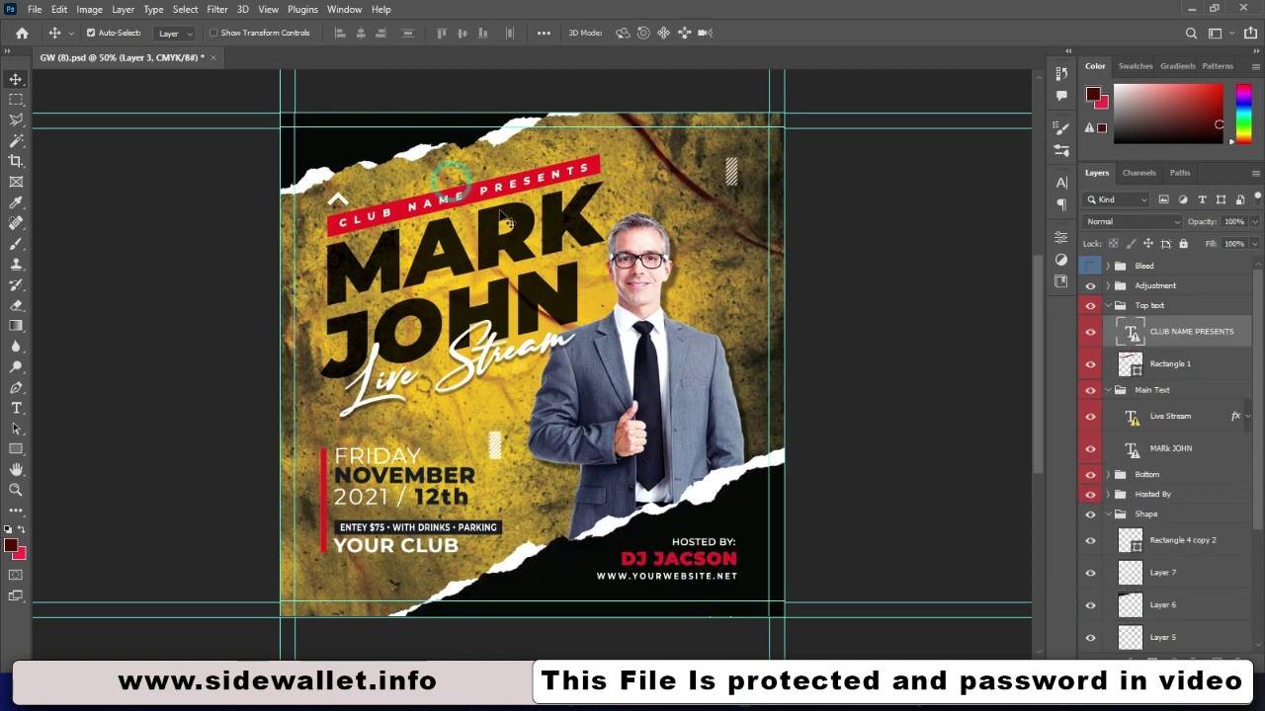
click(633, 278)
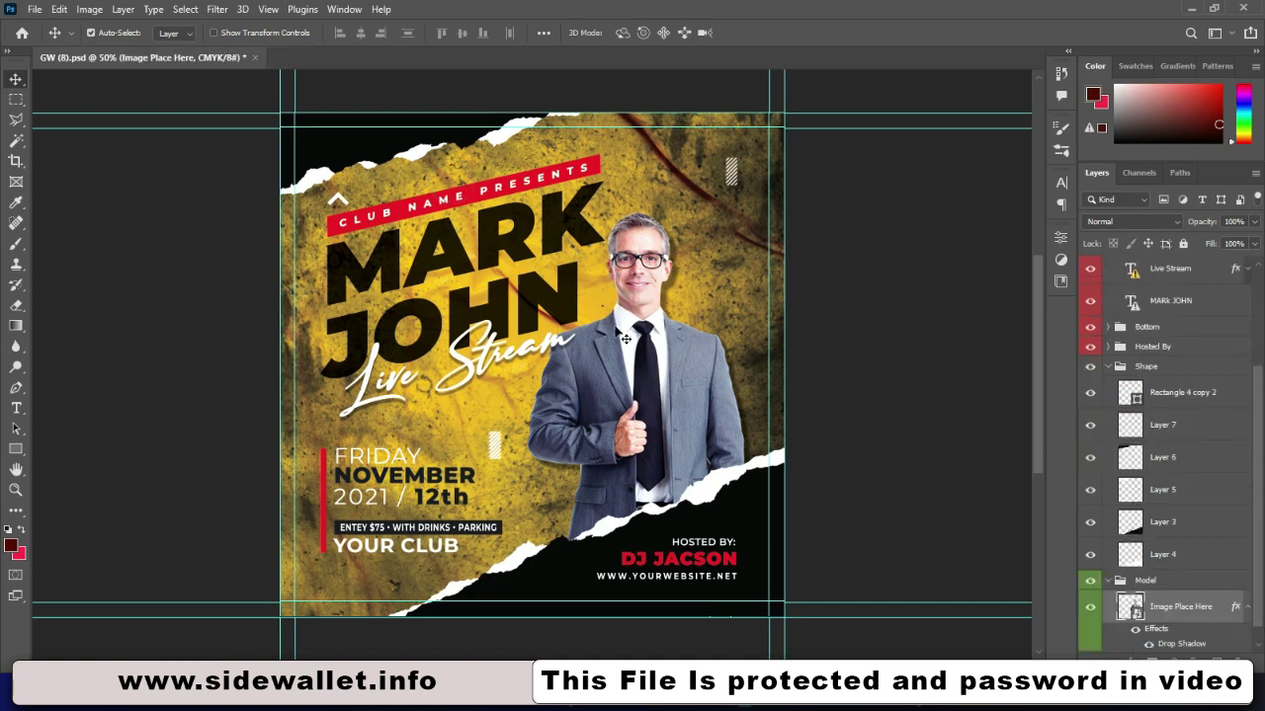
click(425, 484)
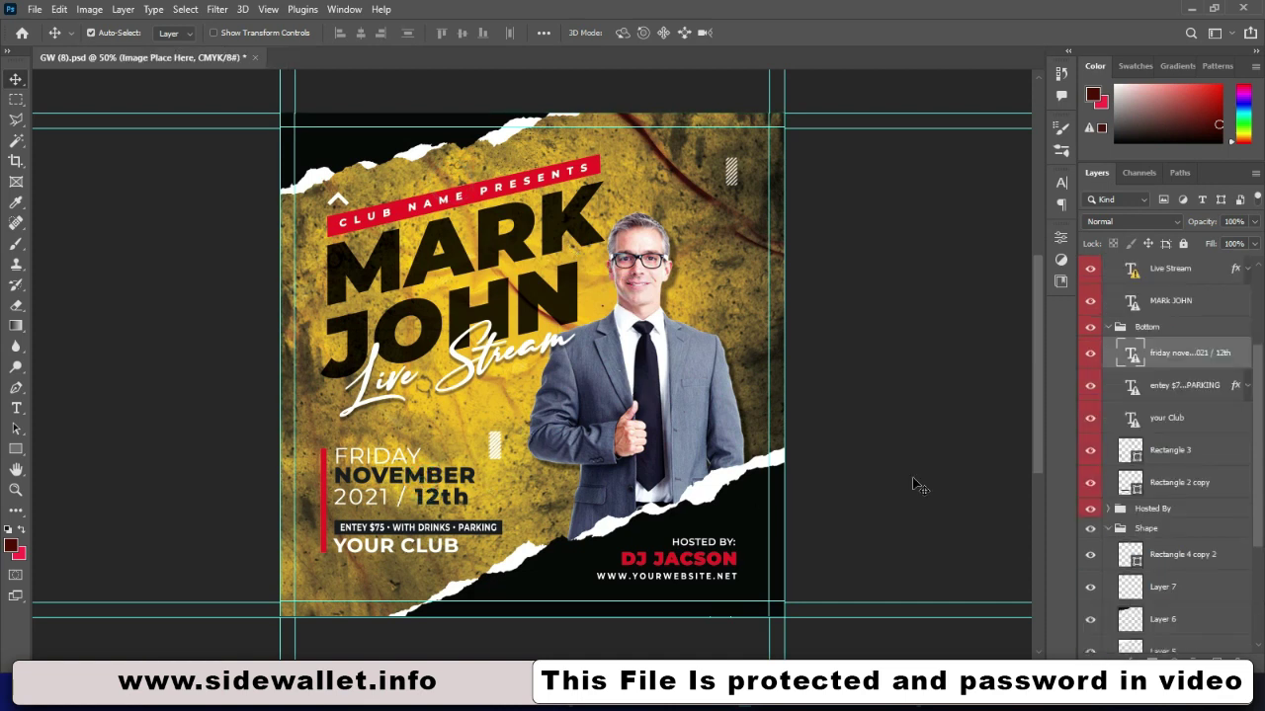
click(1089, 355)
click(1088, 356)
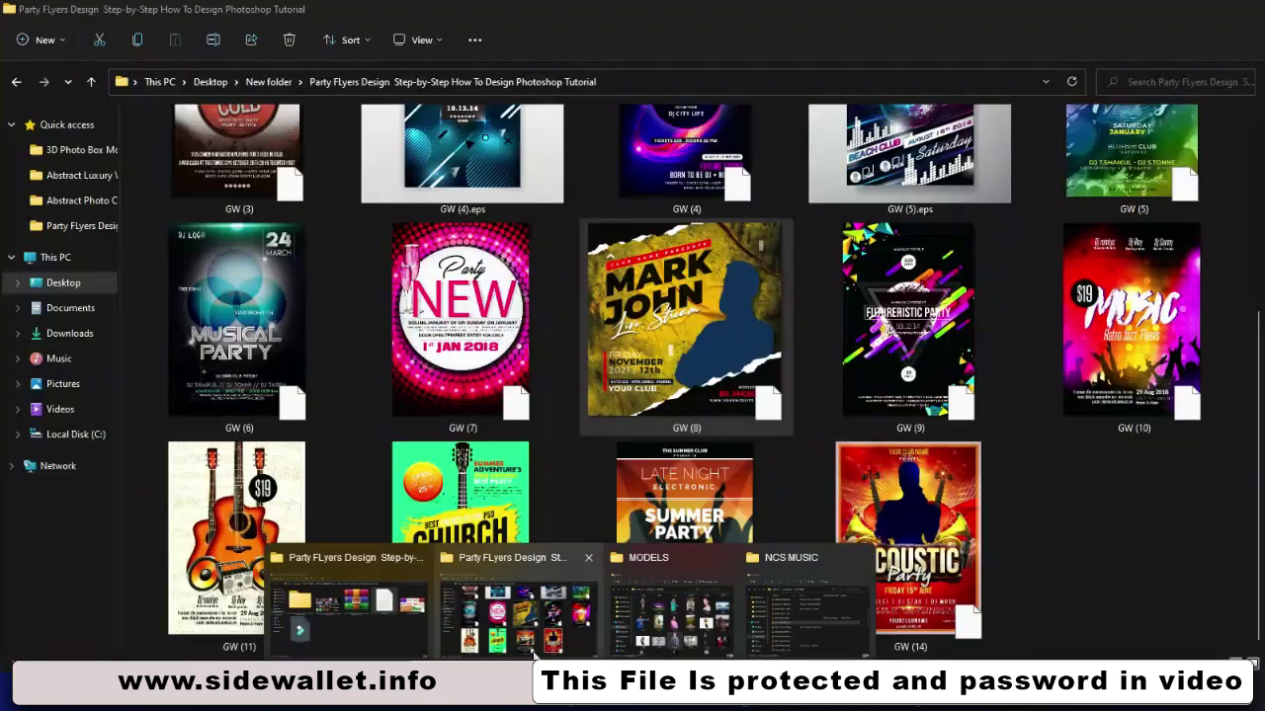
Back in the template folder, browse GW (14) and GW (9), then select GW (6).
click(346, 608)
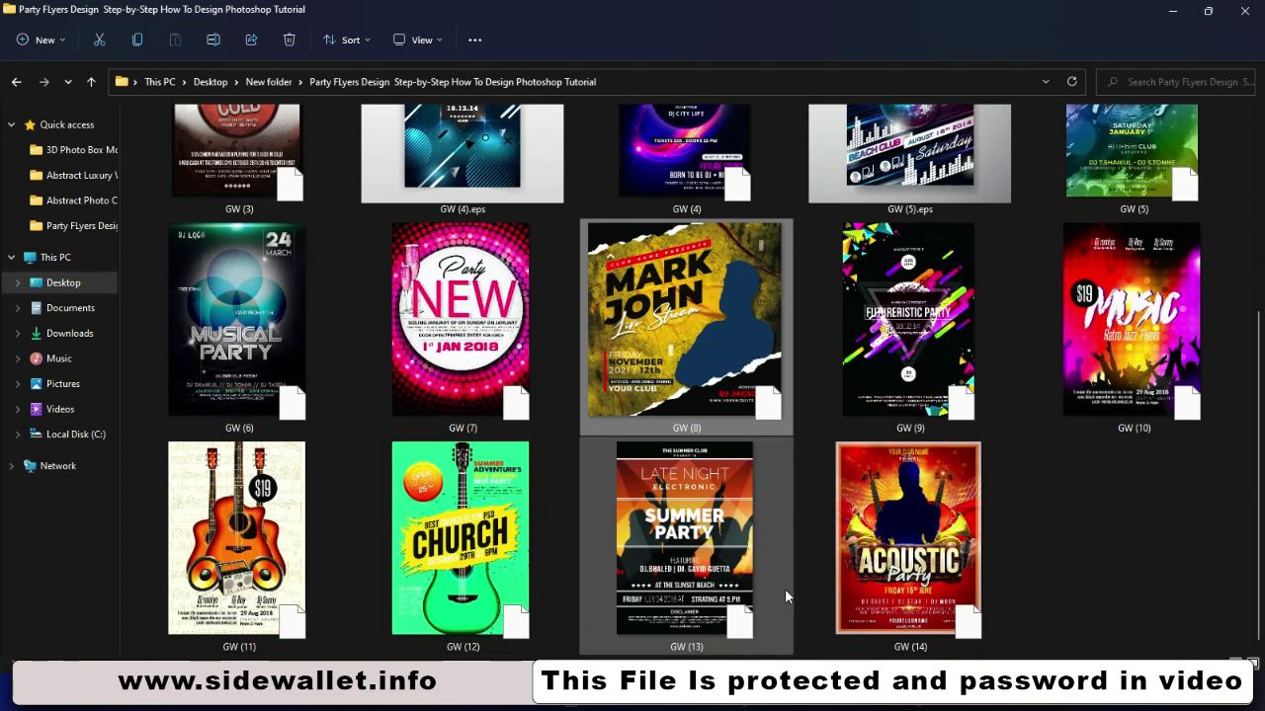
click(895, 593)
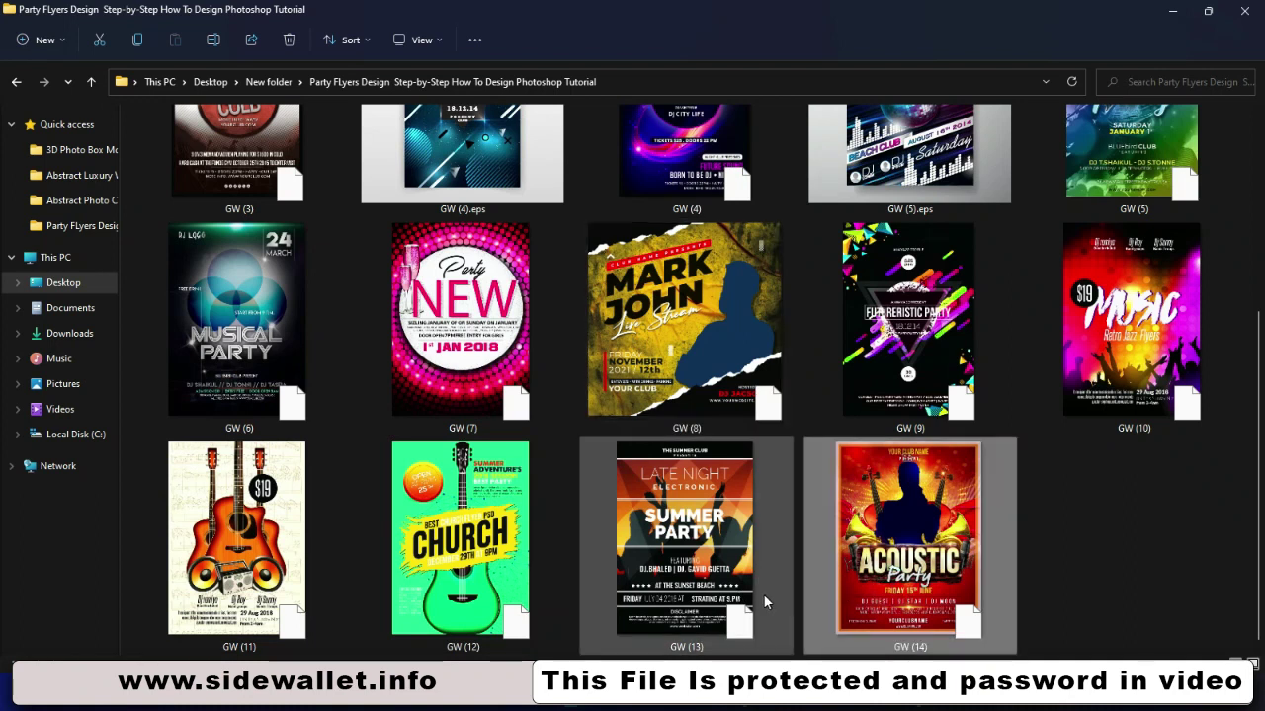
click(927, 339)
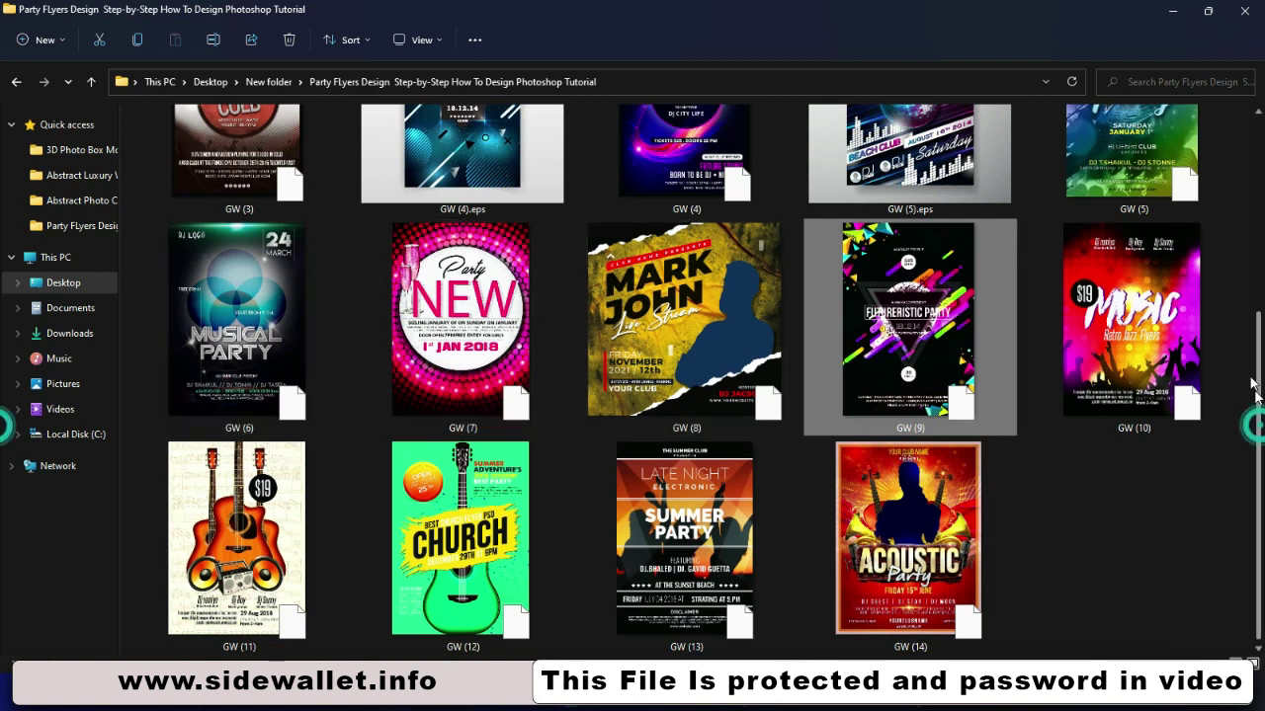
scroll(1251, 385, up, 5)
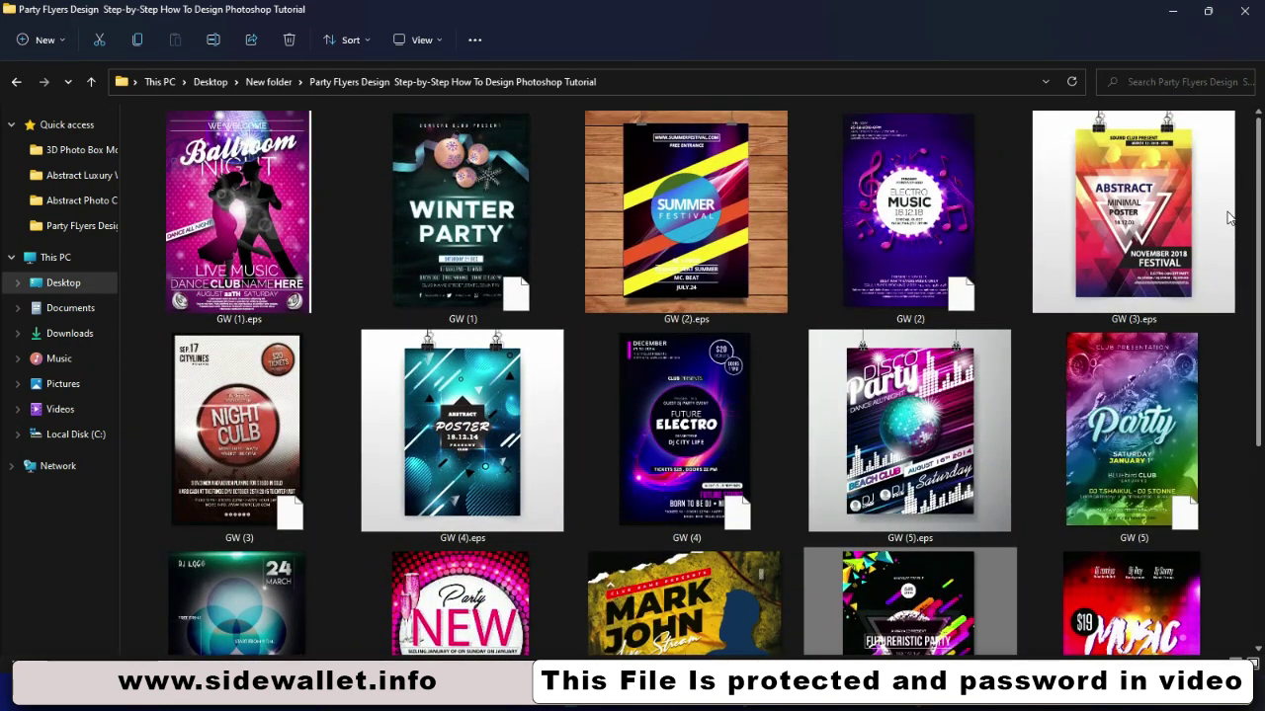
scroll(1230, 217, down, 2)
scroll(1230, 218, down, 3)
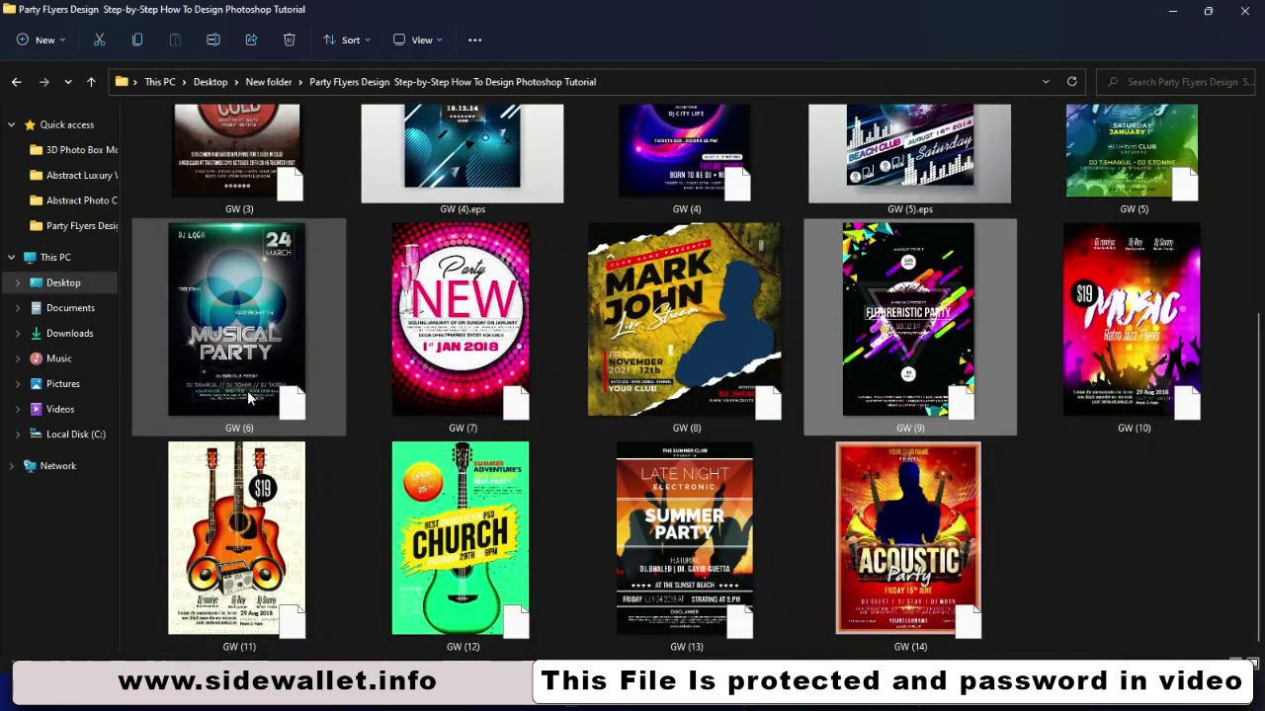
click(247, 392)
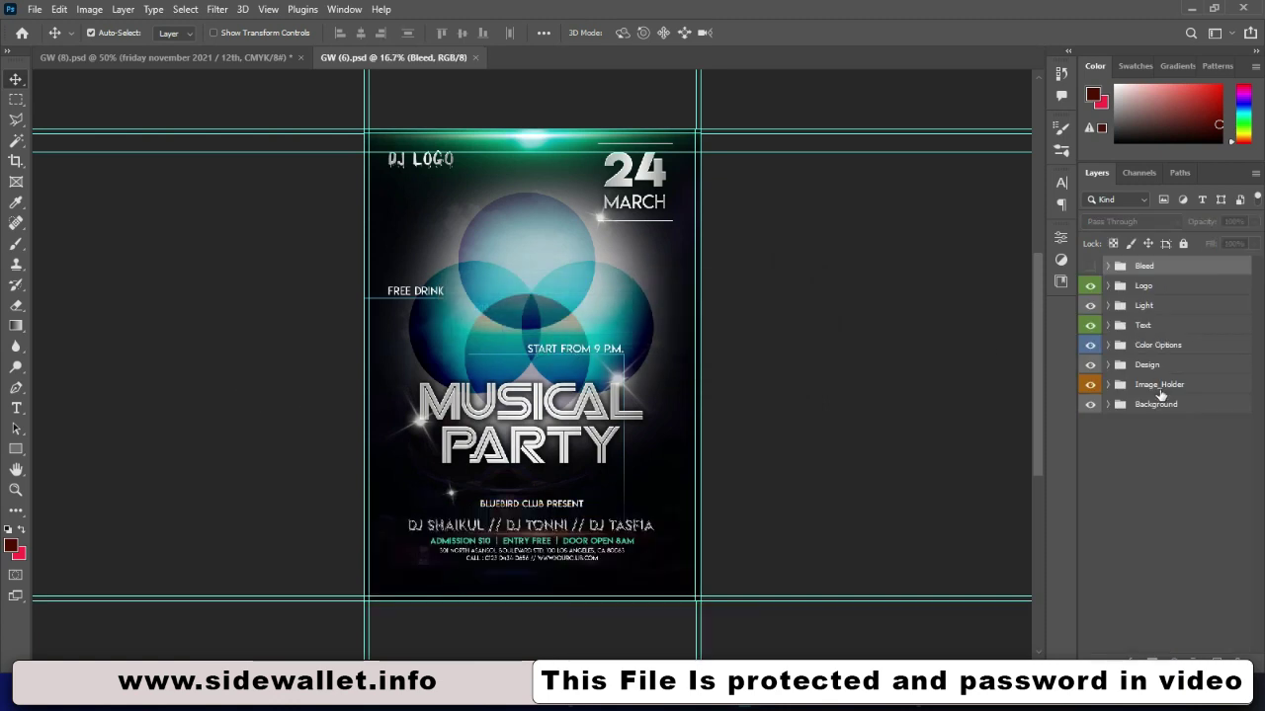
Open the Place your Image layer's Girl1.psb and drag in photo 1 (16) from MODELS.
click(1109, 386)
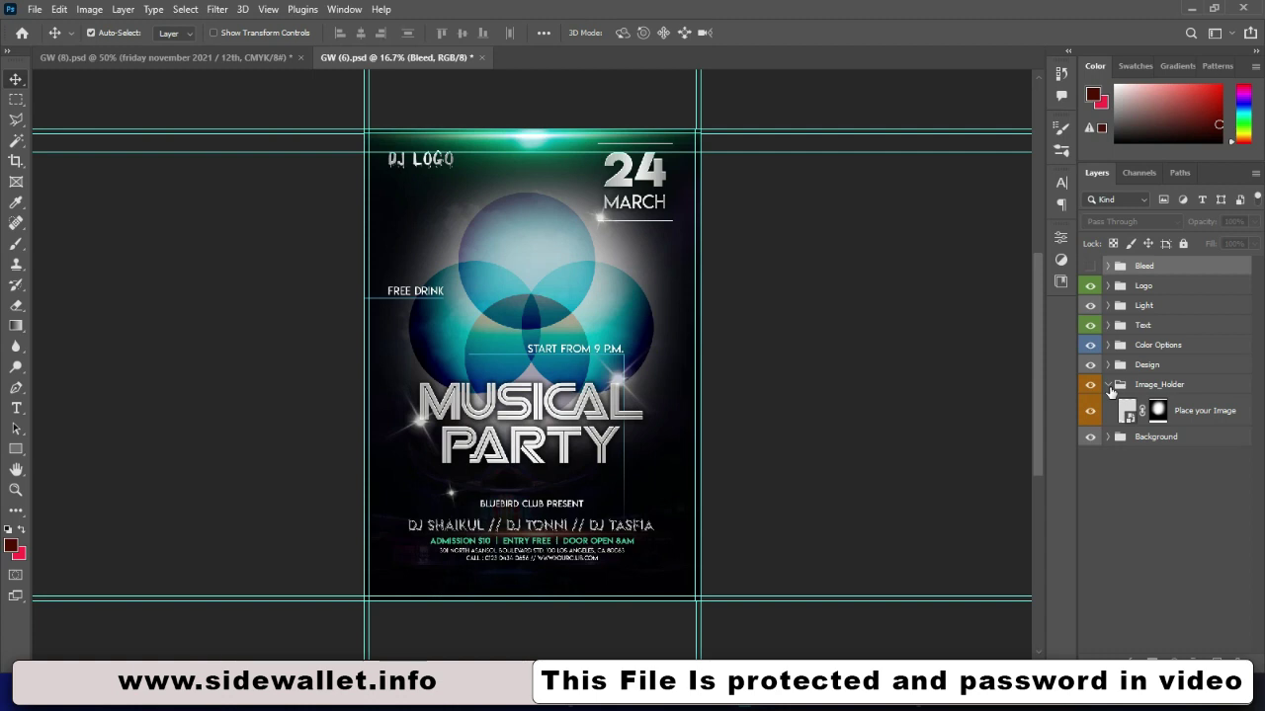
click(1132, 420)
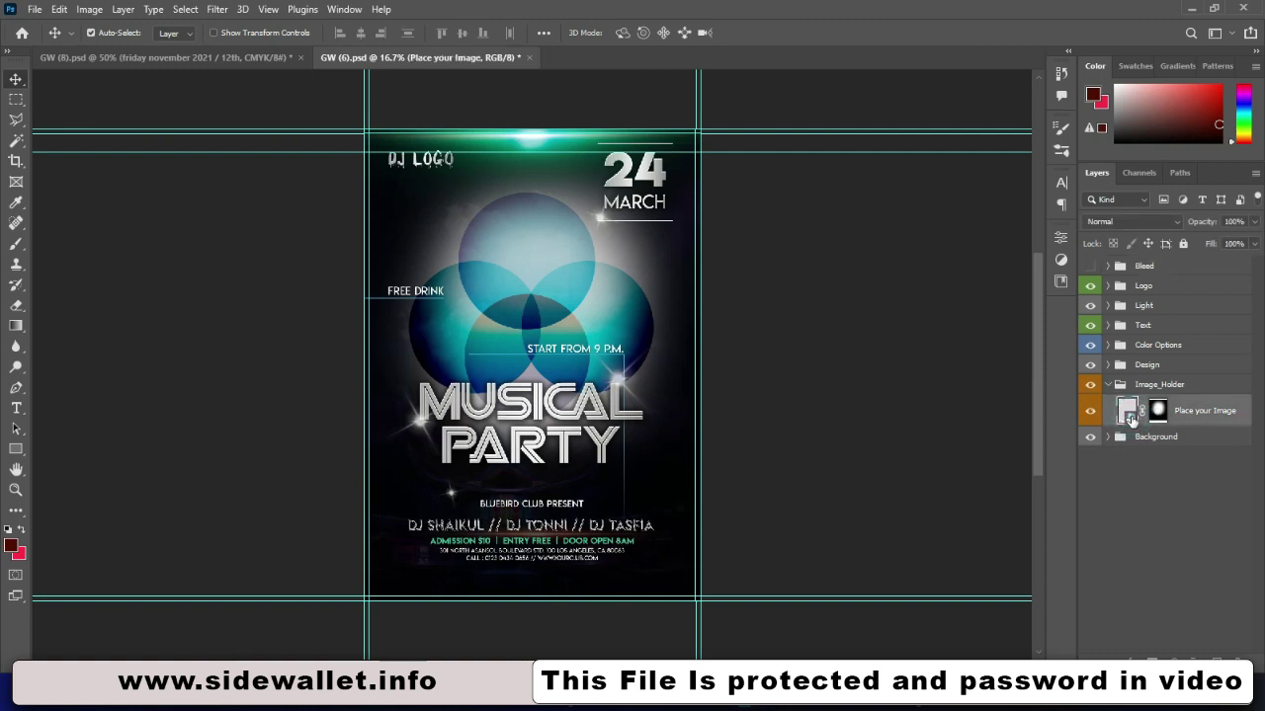
double_click(1132, 420)
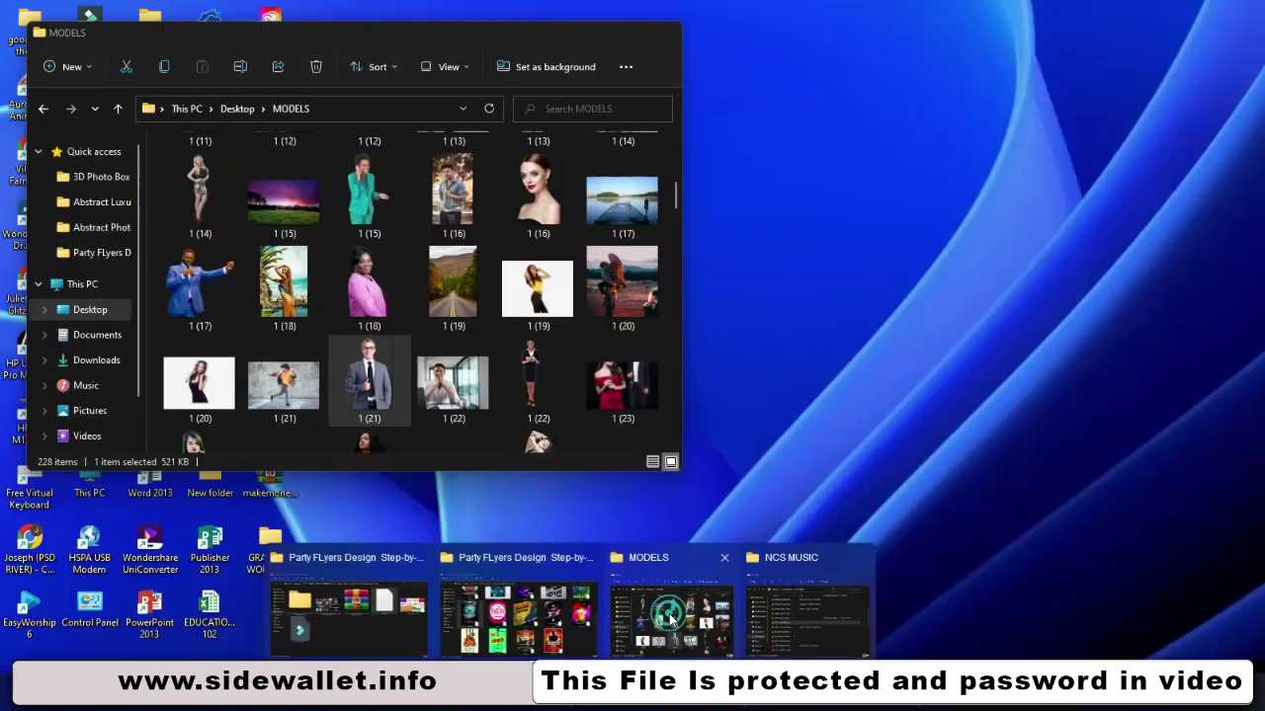
click(677, 618)
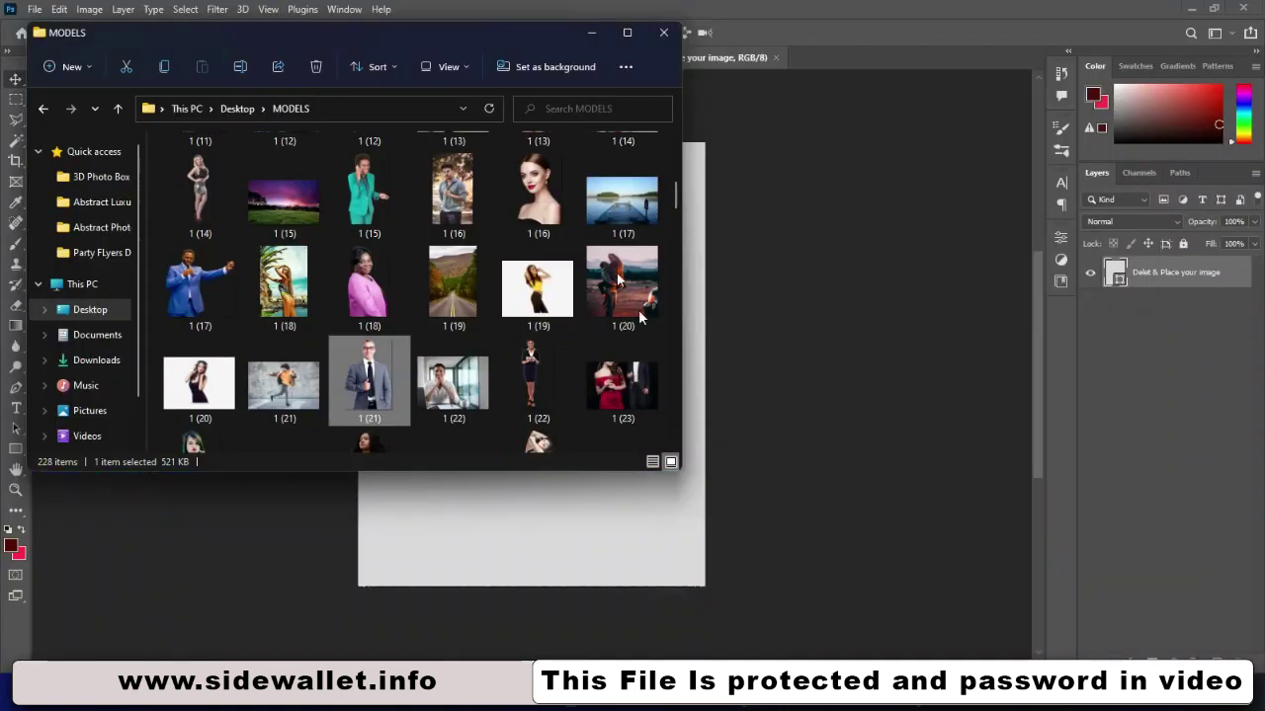
click(446, 218)
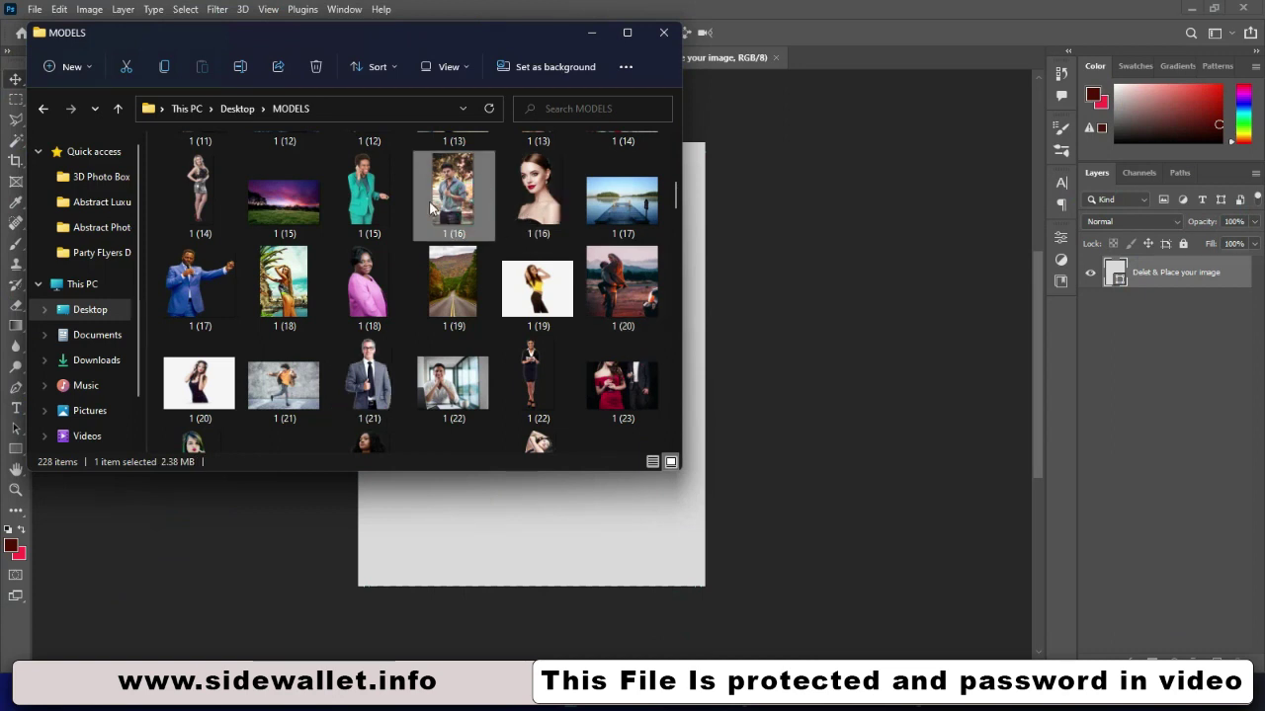
drag(451, 201, 537, 523)
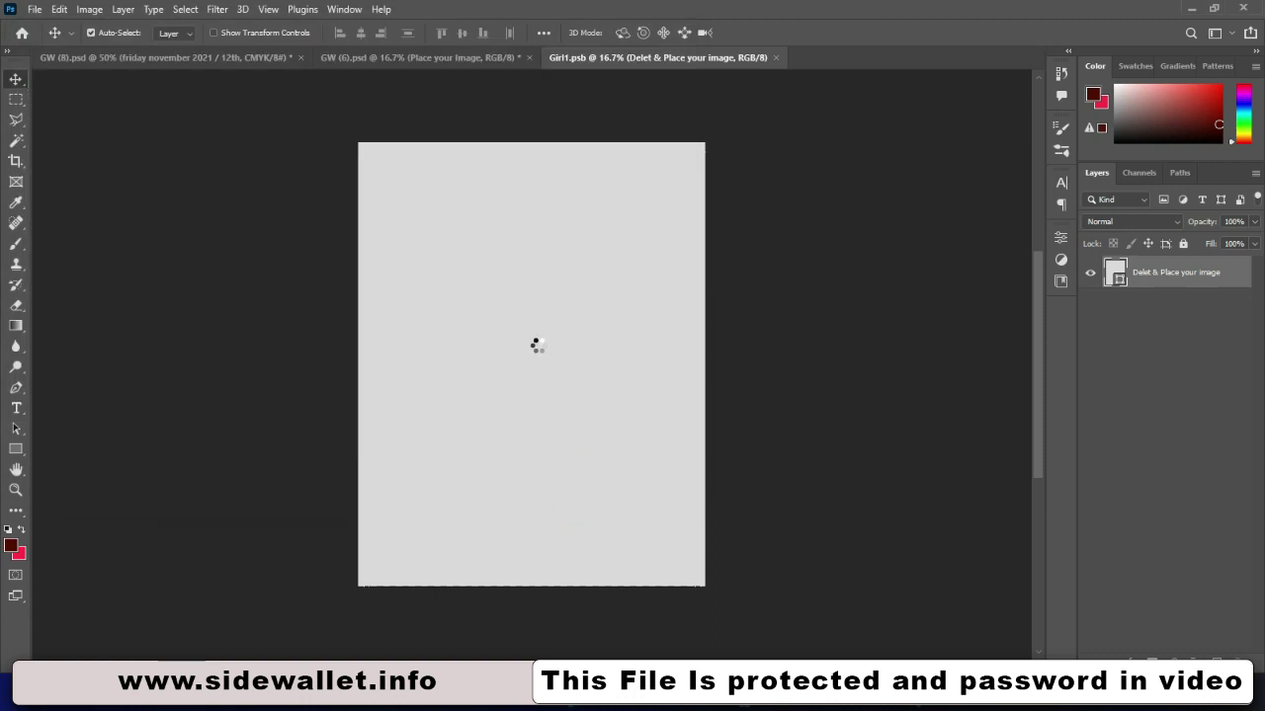
Scale photo 1 (16) to cover the Girl1.psb canvas, then save and return to the flyer.
drag(659, 363, 713, 364)
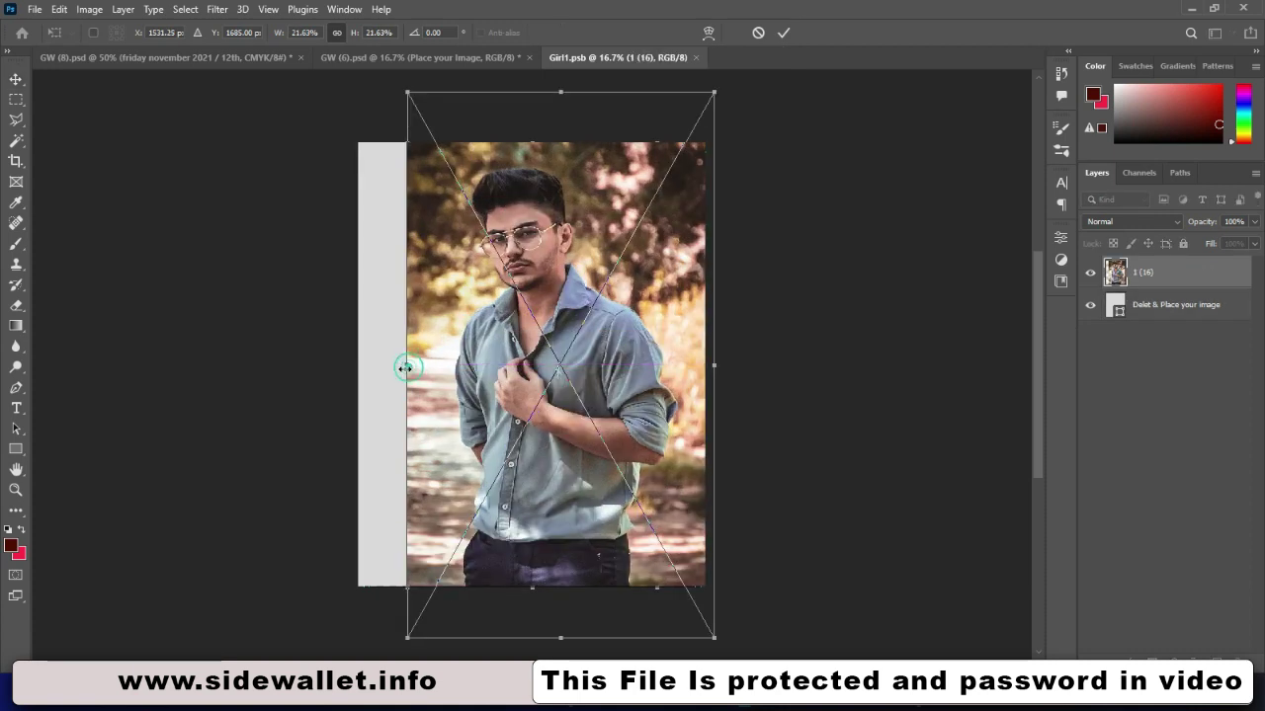
drag(406, 368, 358, 366)
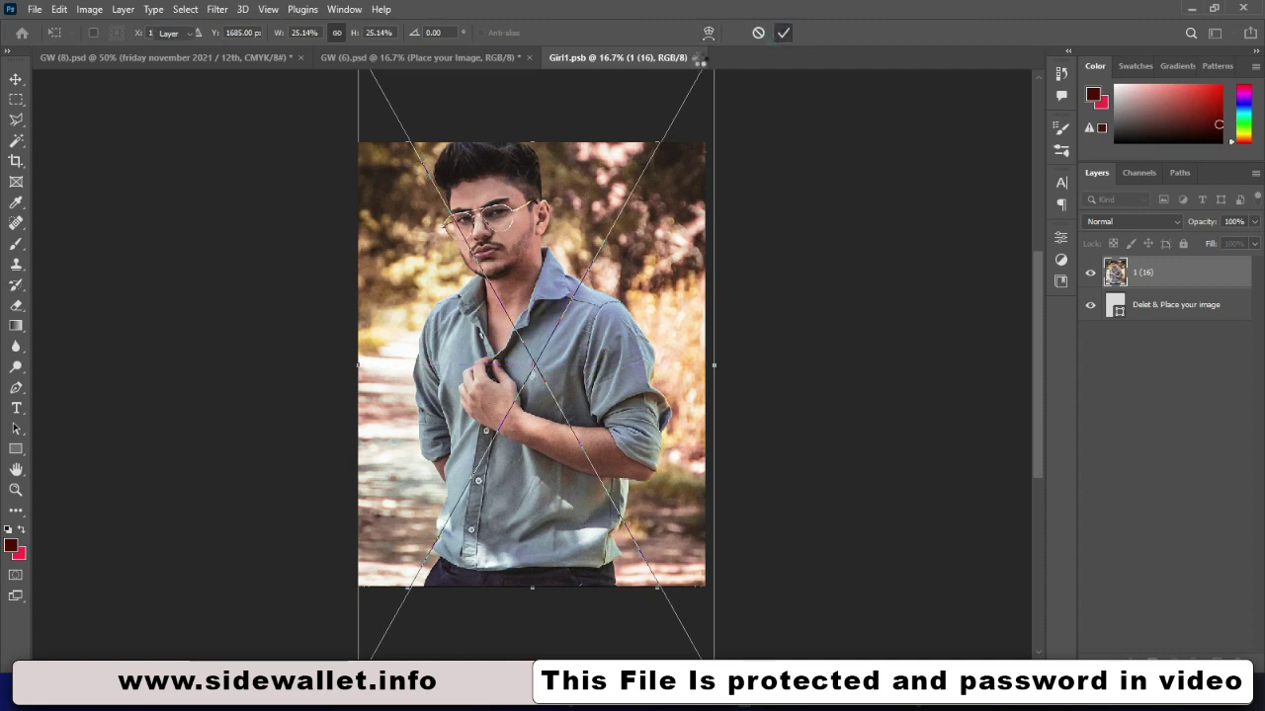
key(Return)
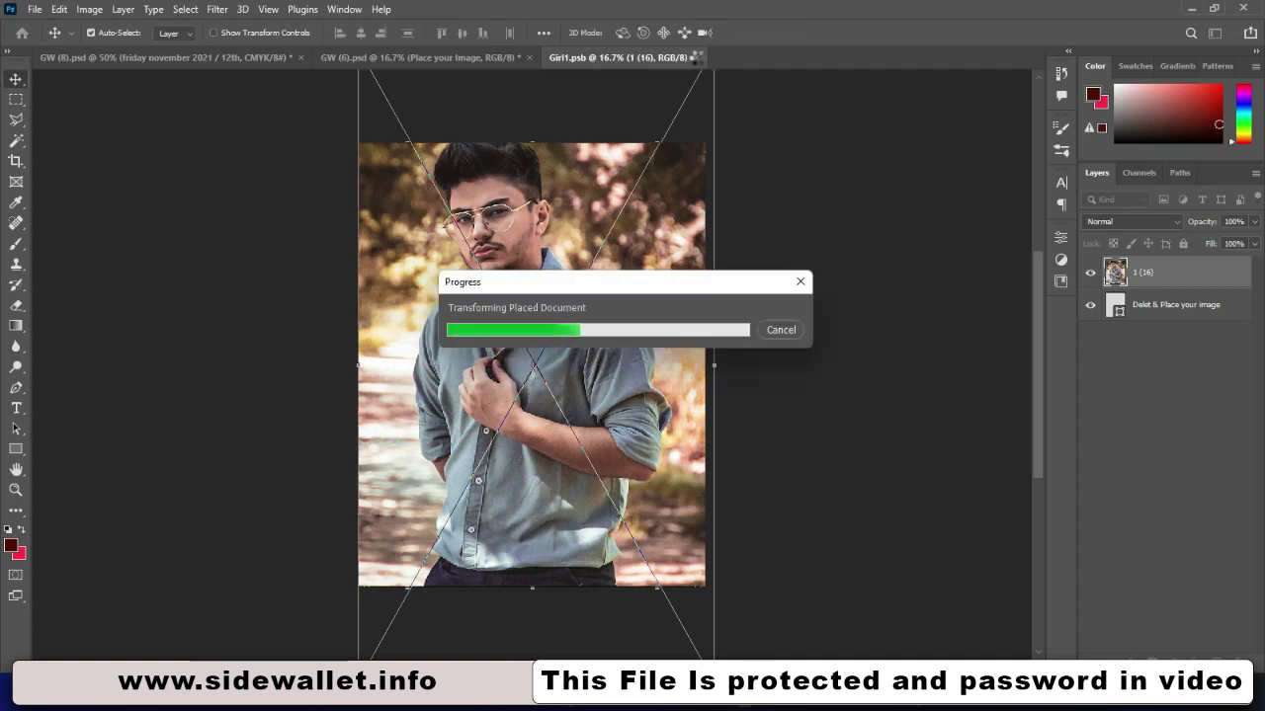
click(699, 58)
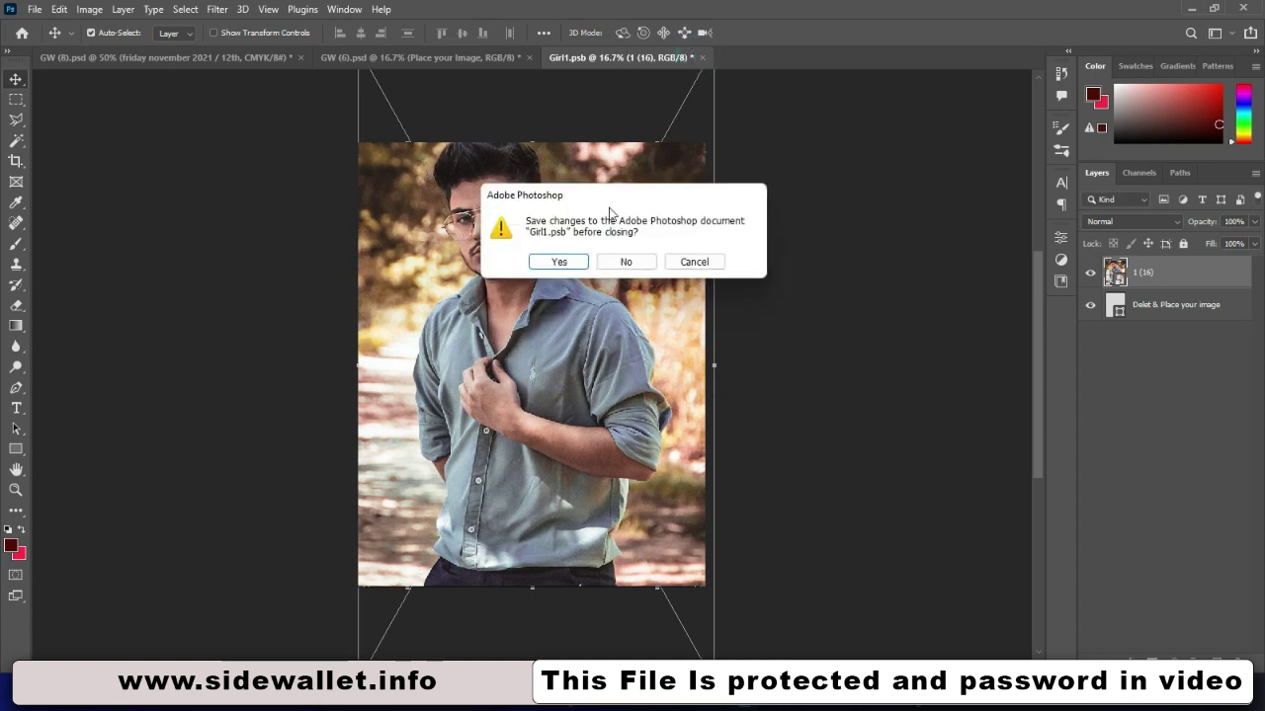
click(558, 263)
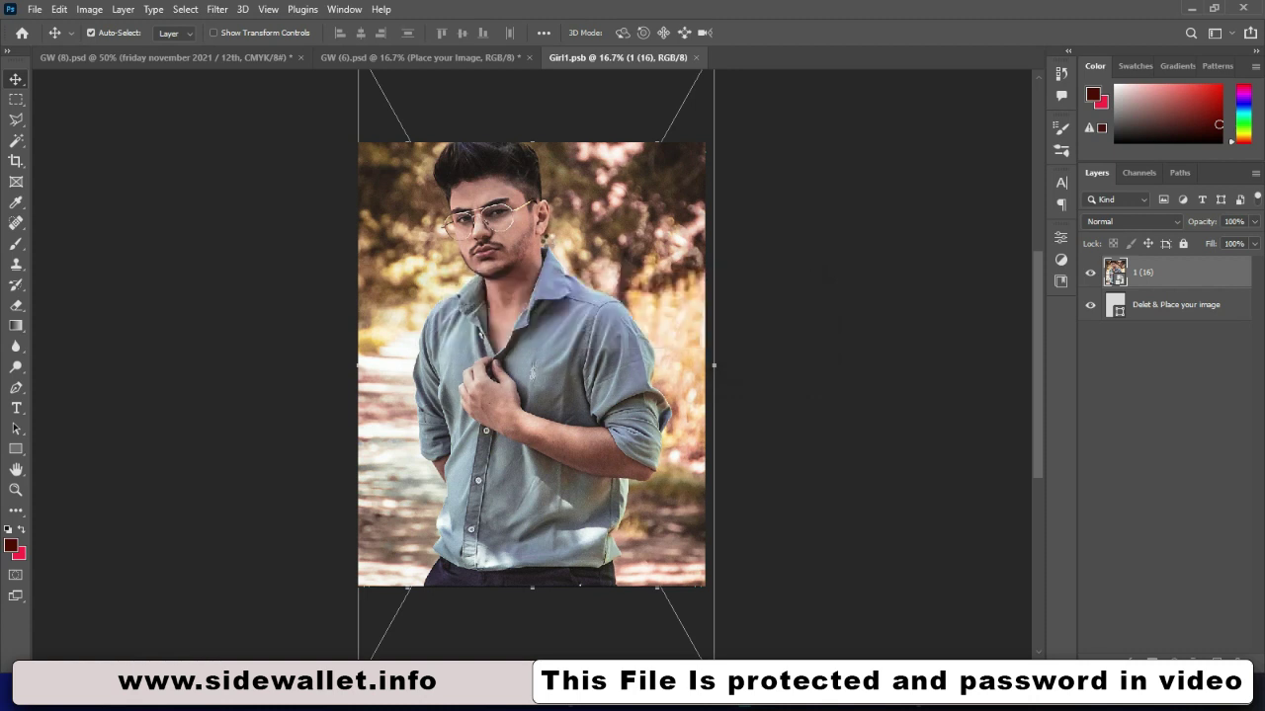
key(ctrl+w)
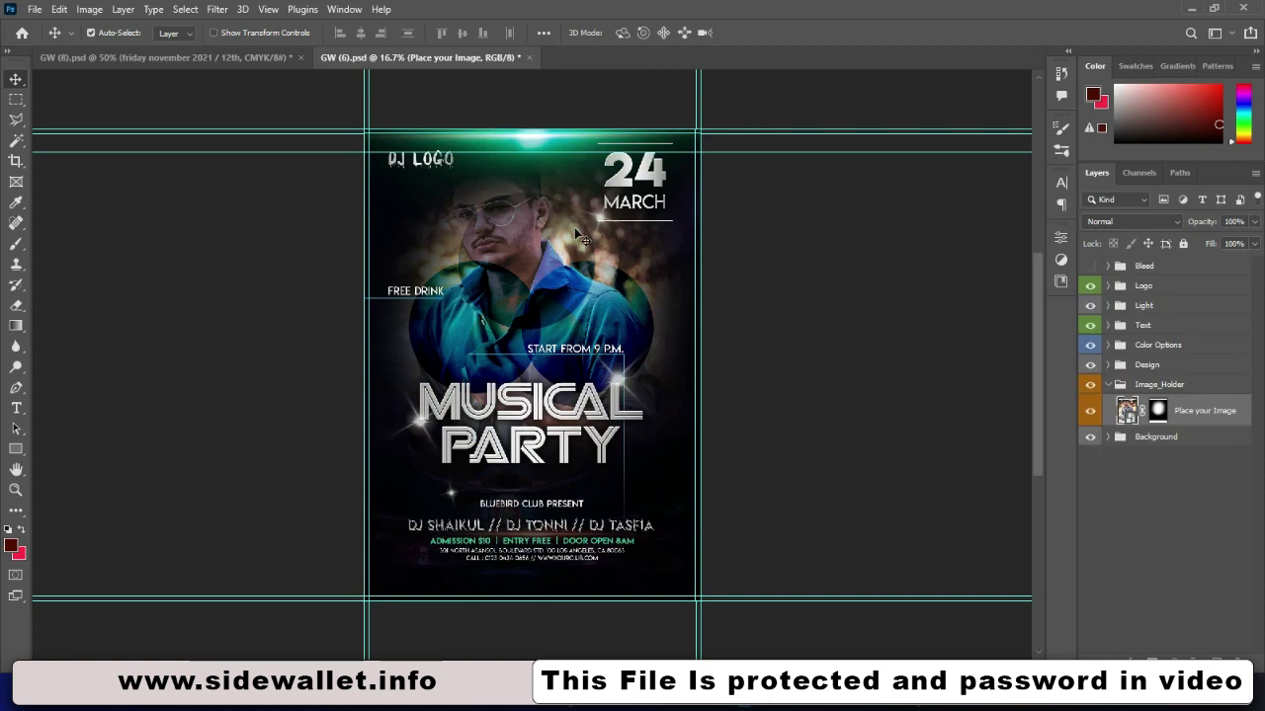
scroll(581, 237, up, 1)
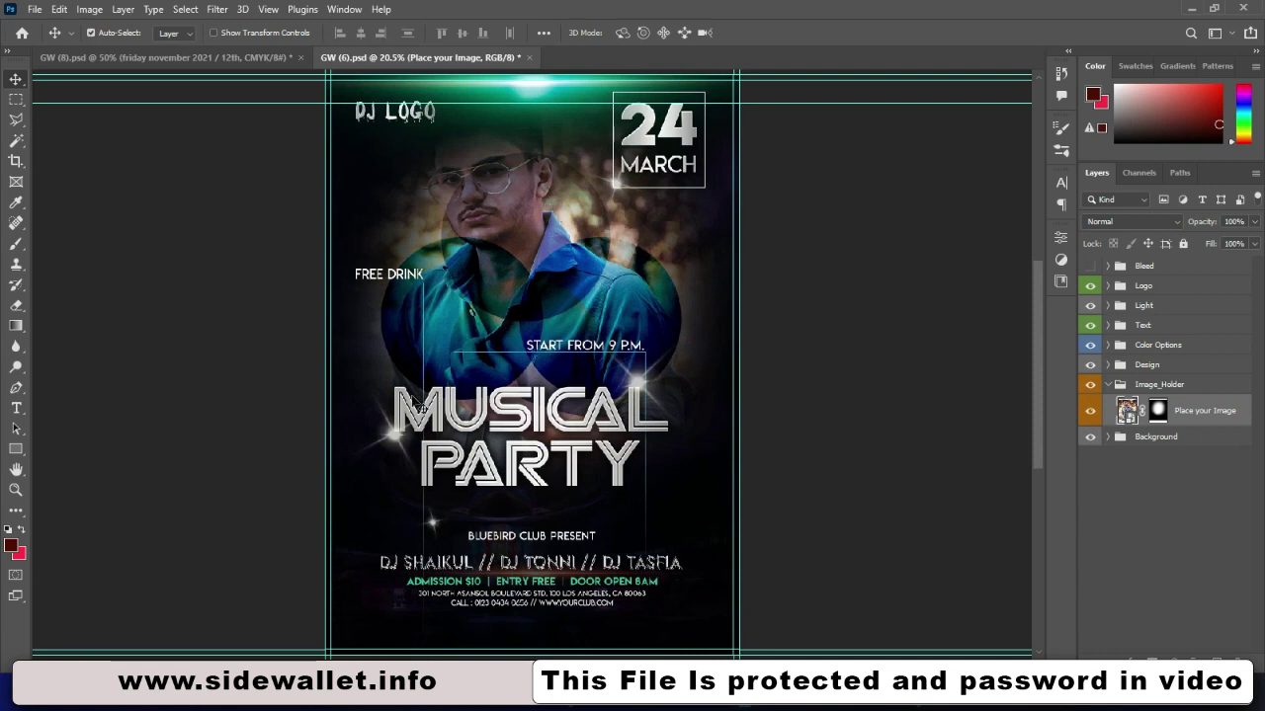
click(517, 432)
click(1090, 457)
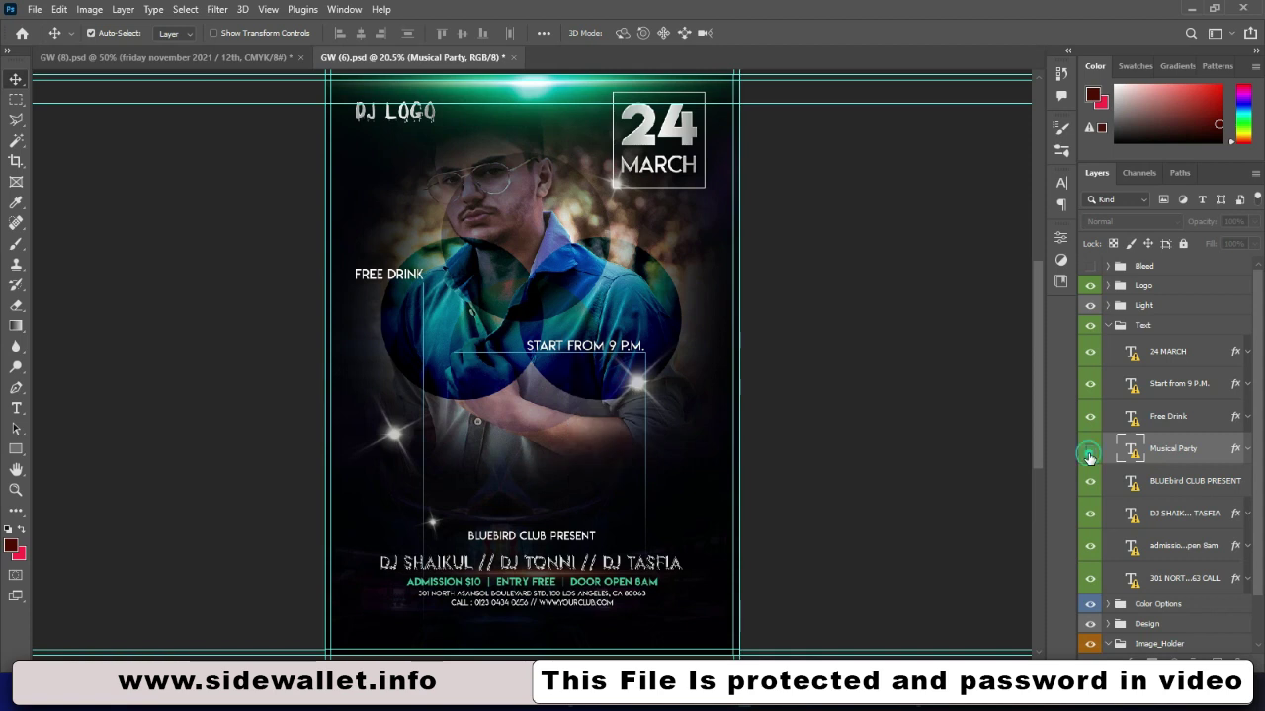
click(1089, 457)
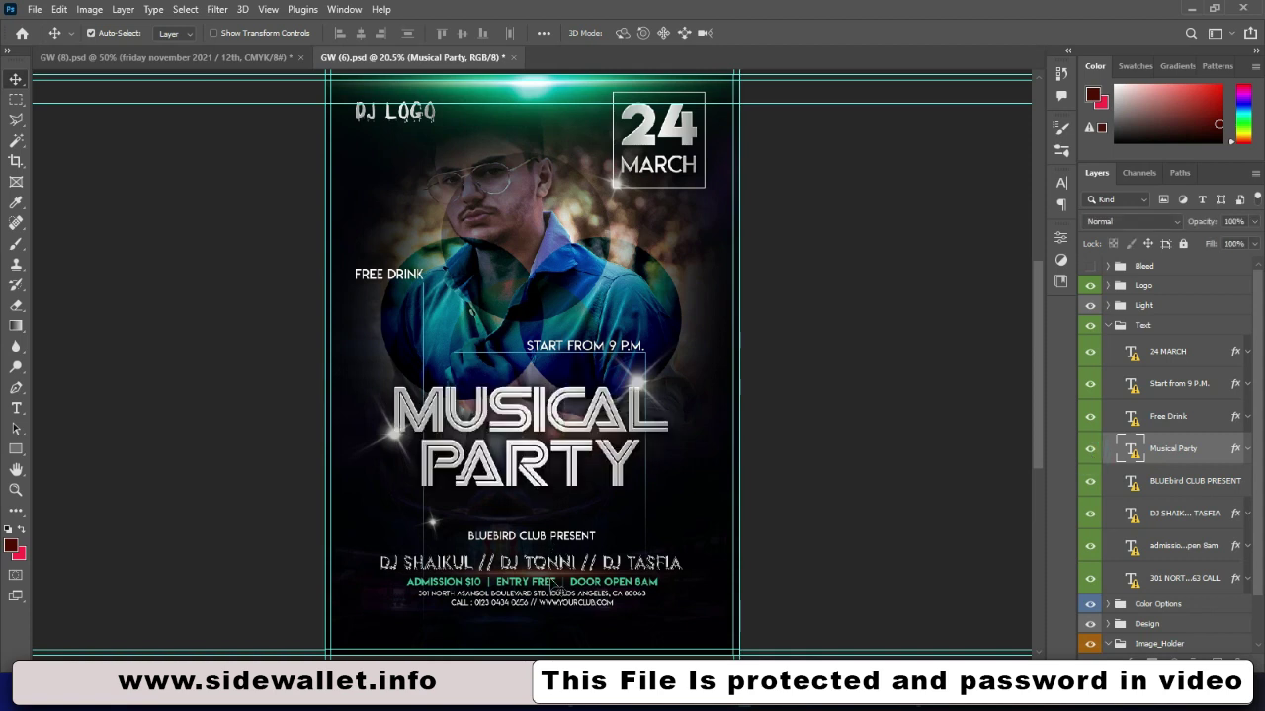
click(707, 282)
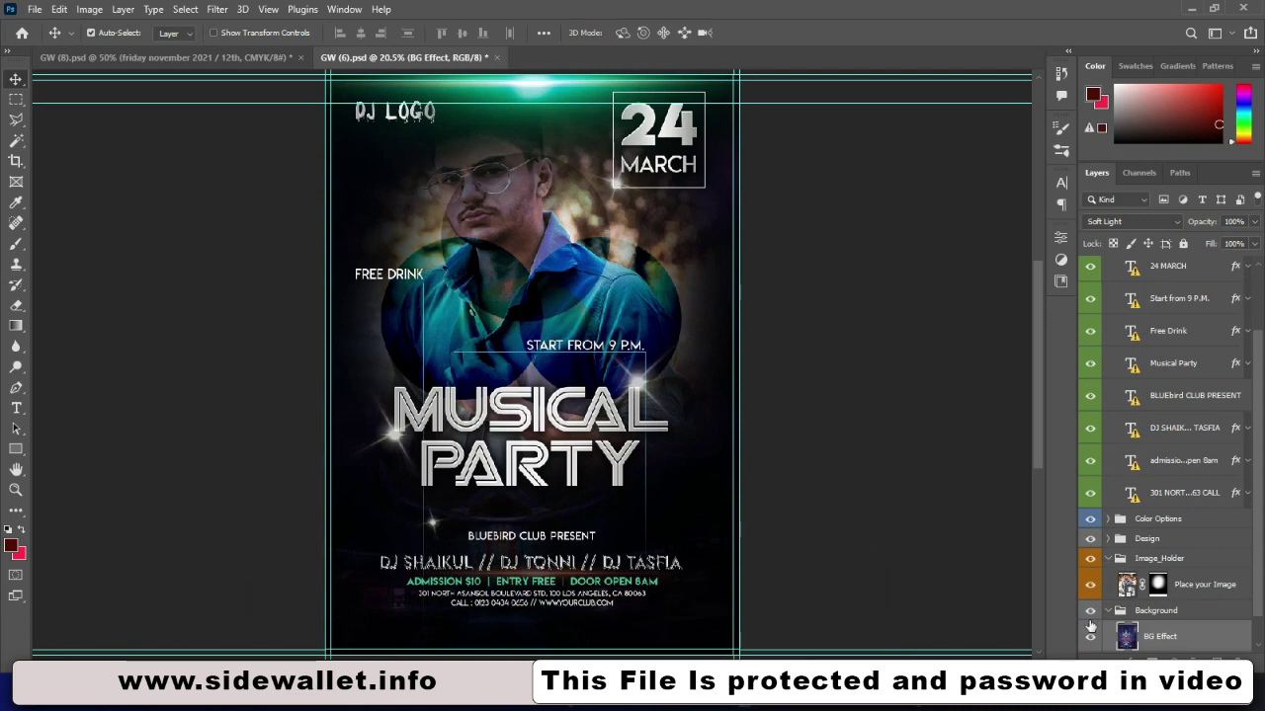
click(1091, 639)
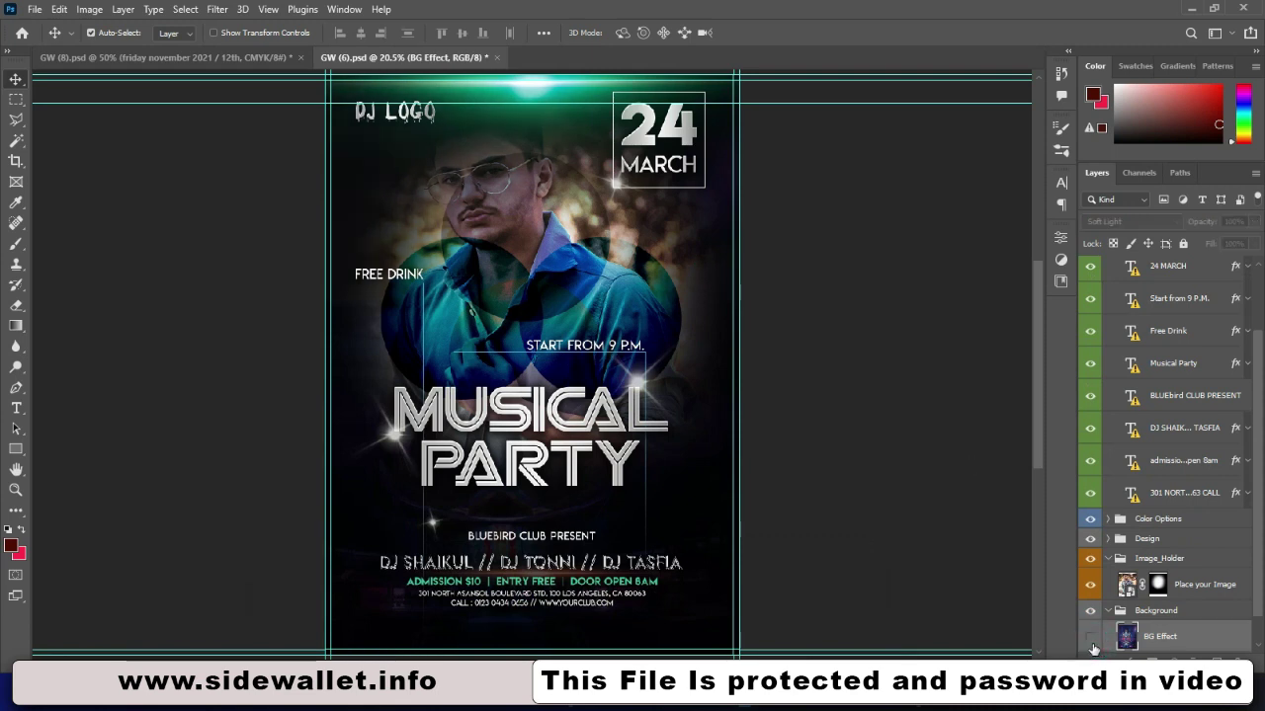
click(1091, 637)
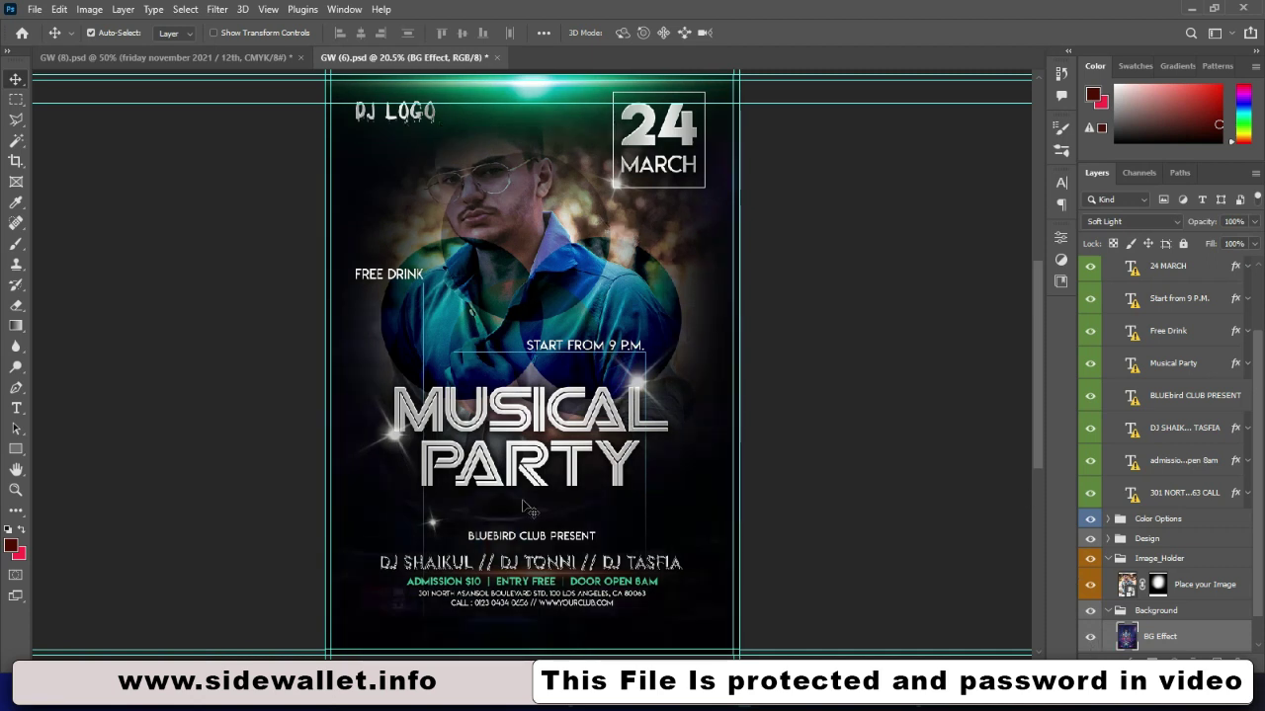
Back in the template folder, switch the view to large icons.
click(560, 631)
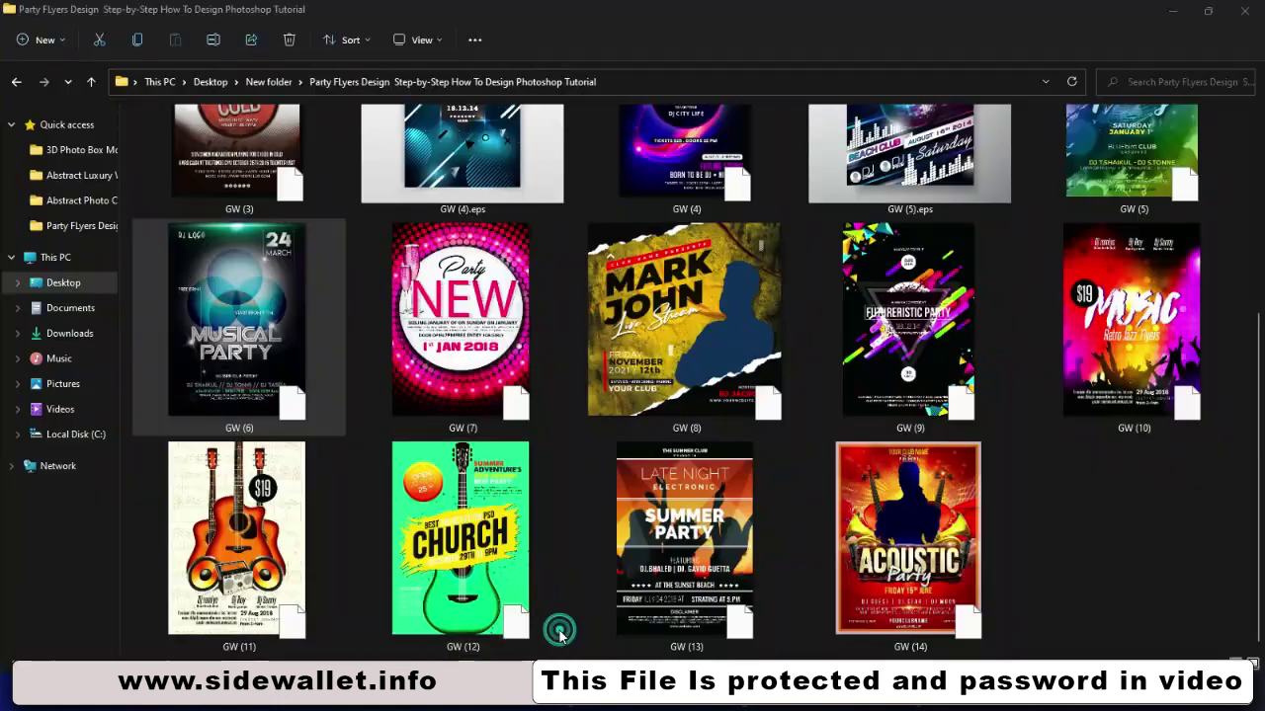
click(858, 532)
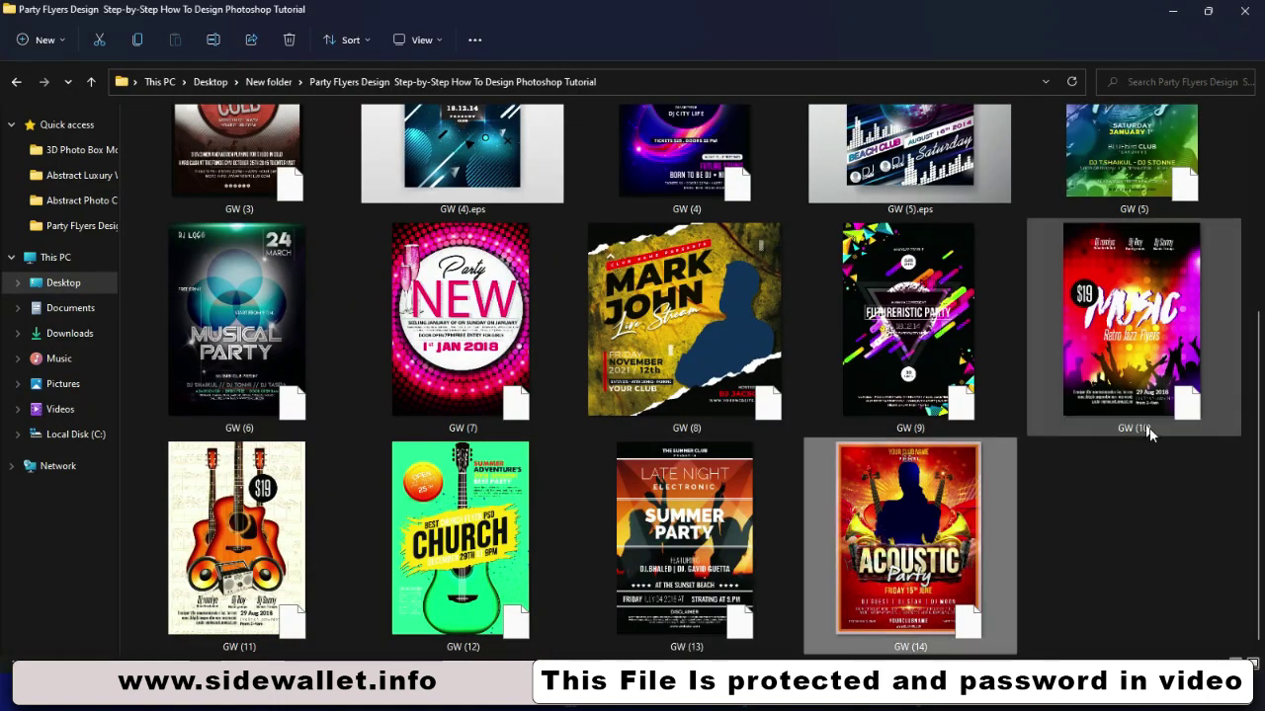
click(1126, 511)
scroll(1072, 445, up, 3)
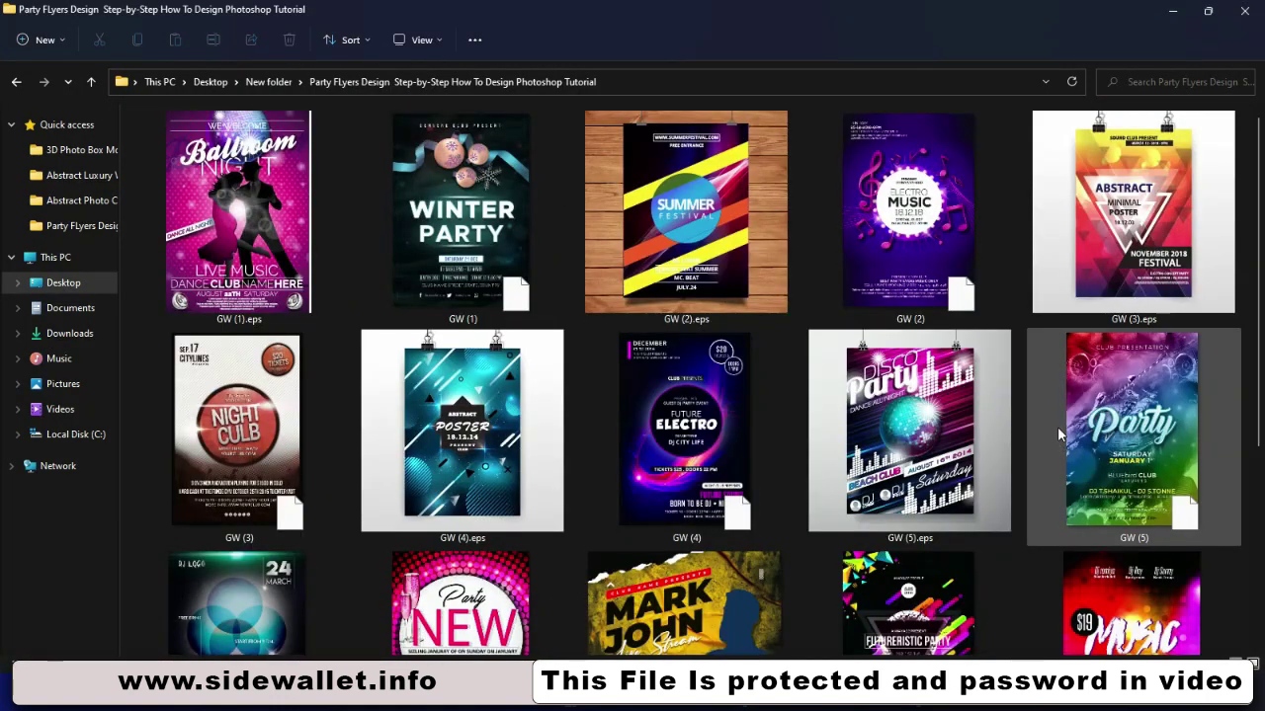
scroll(1057, 427, down, 2)
scroll(632, 395, down, 2)
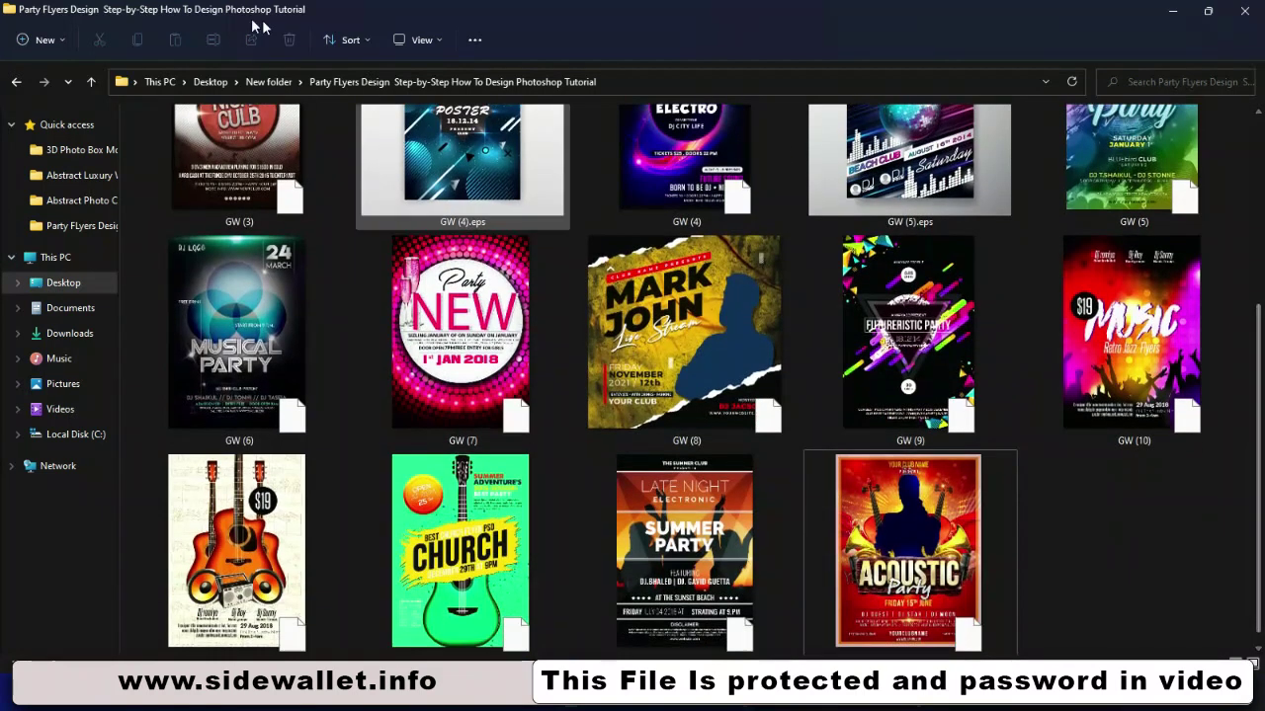
click(415, 40)
click(417, 96)
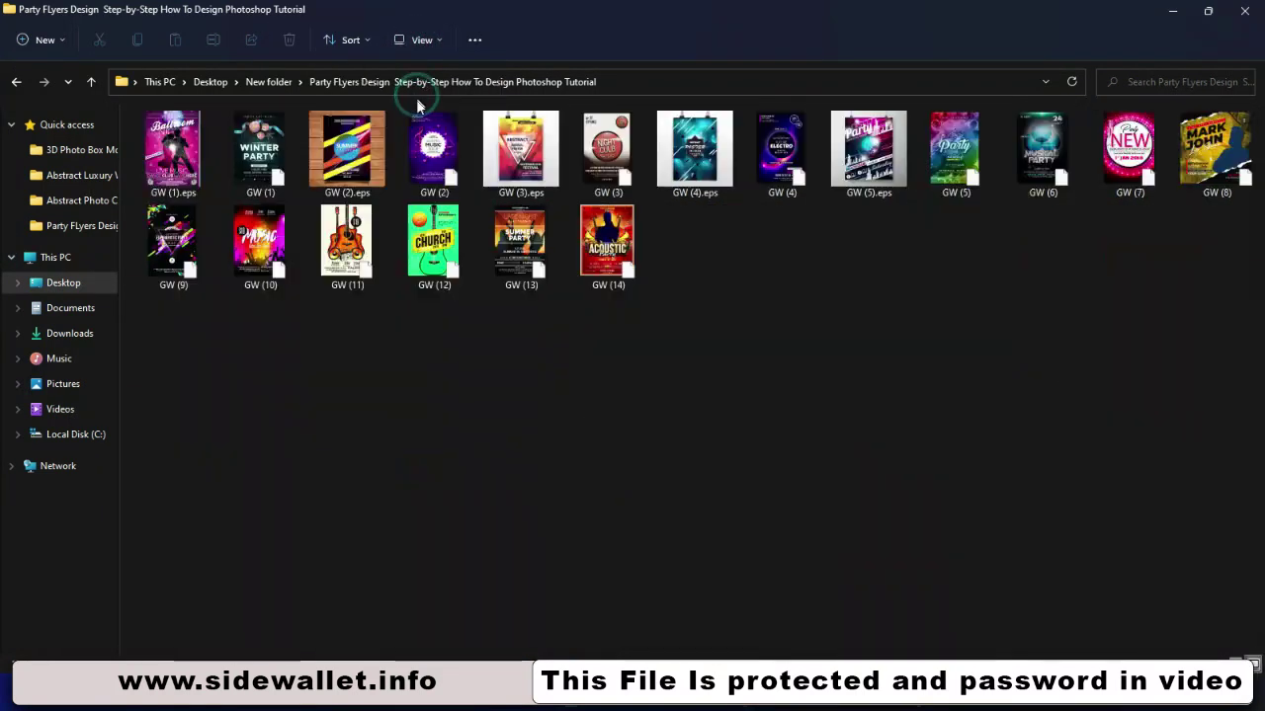
click(582, 356)
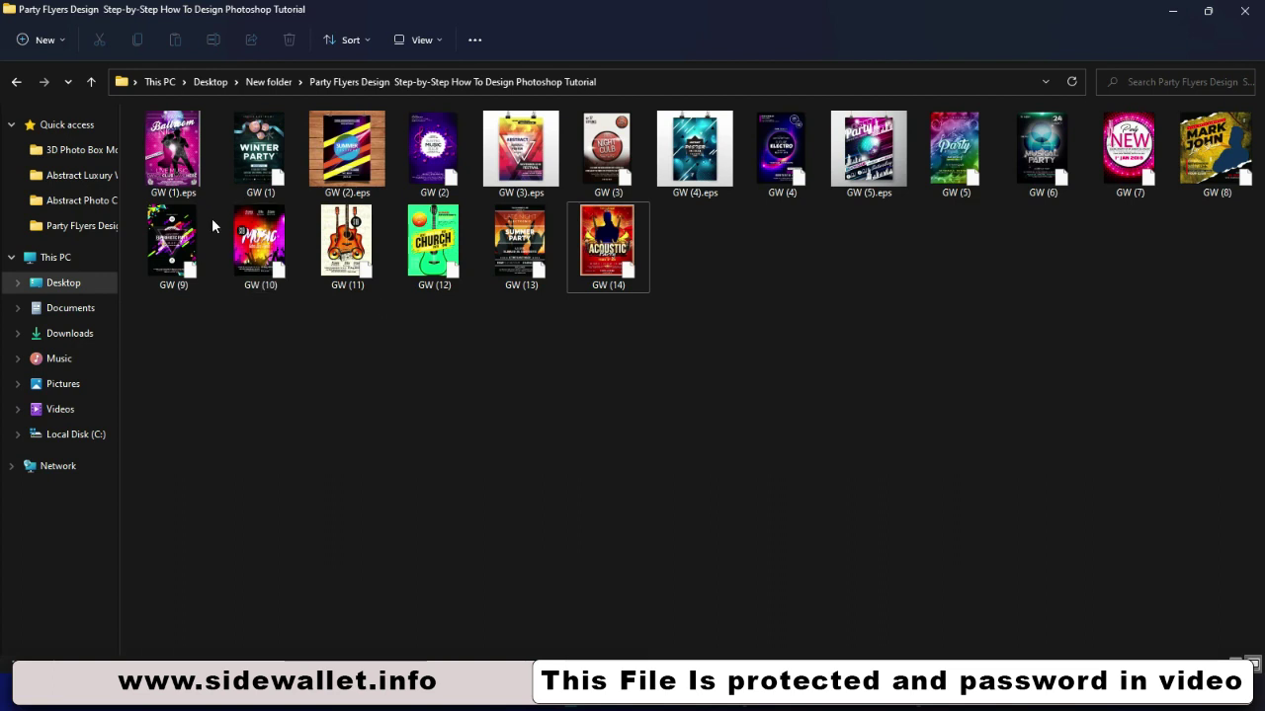
Check the Properties of all flyer files (1.12 GB total), then open GW (5).
click(173, 153)
key(ctrl+a)
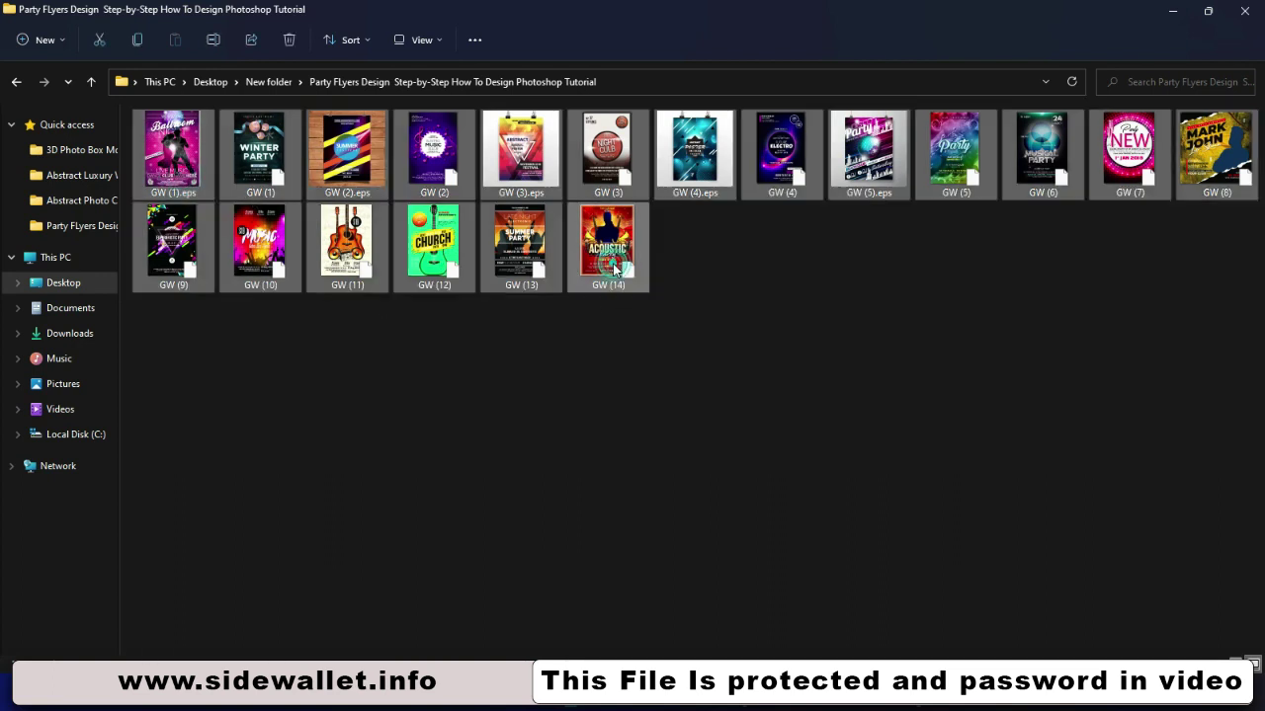
right_click(613, 263)
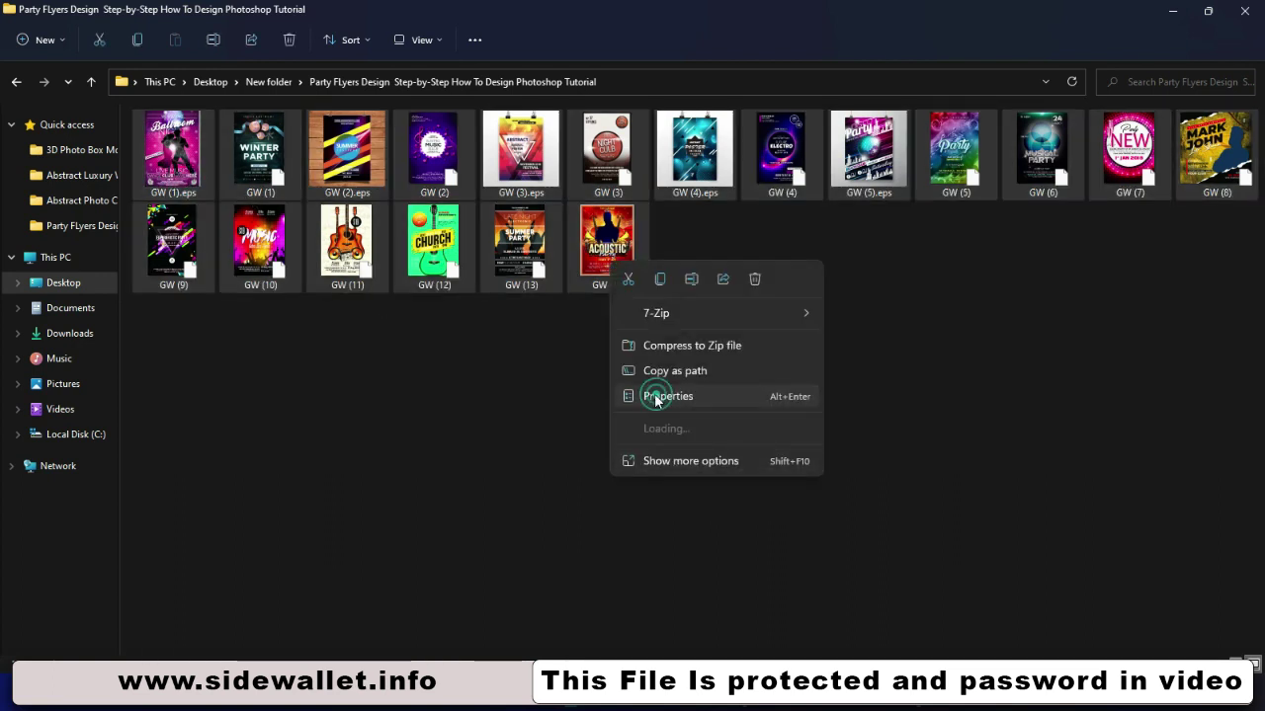
click(652, 413)
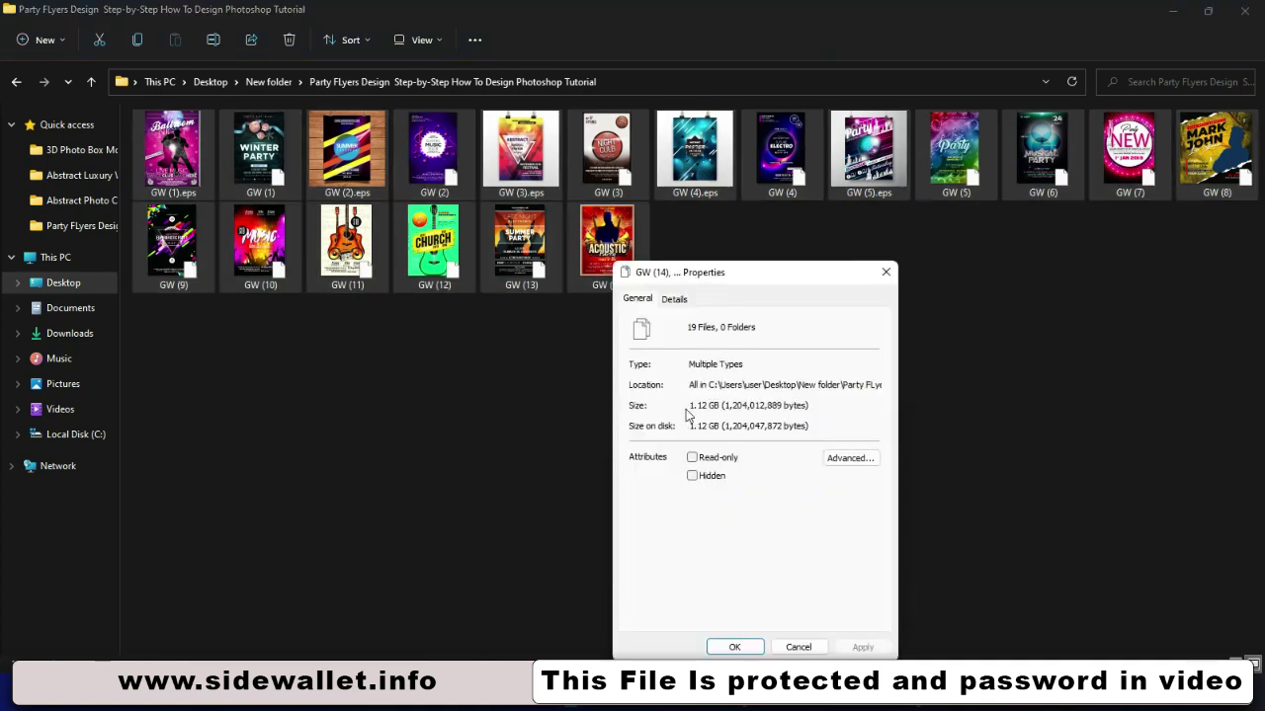
drag(691, 405, 723, 400)
click(734, 647)
click(762, 511)
click(926, 166)
double_click(978, 174)
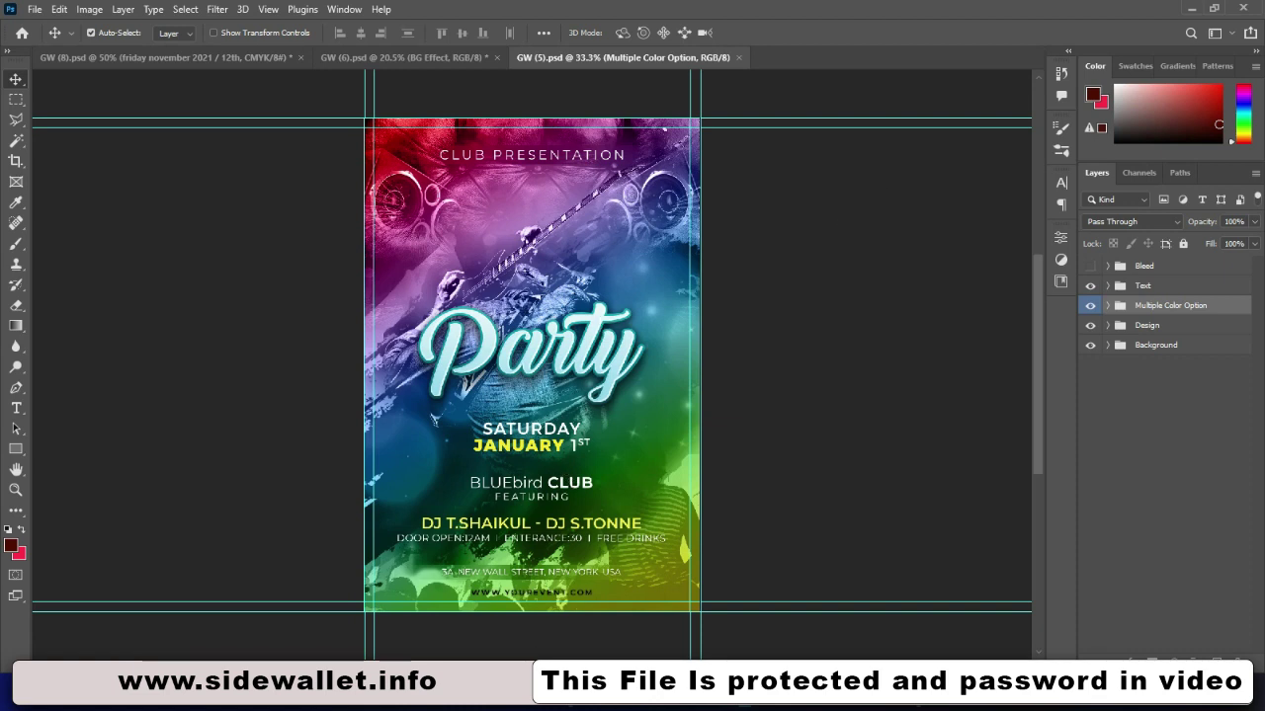
Bring the Party Flyers Design folder back to the front, leaving GW (5) open in Photoshop.
mouse_move(570, 692)
click(550, 599)
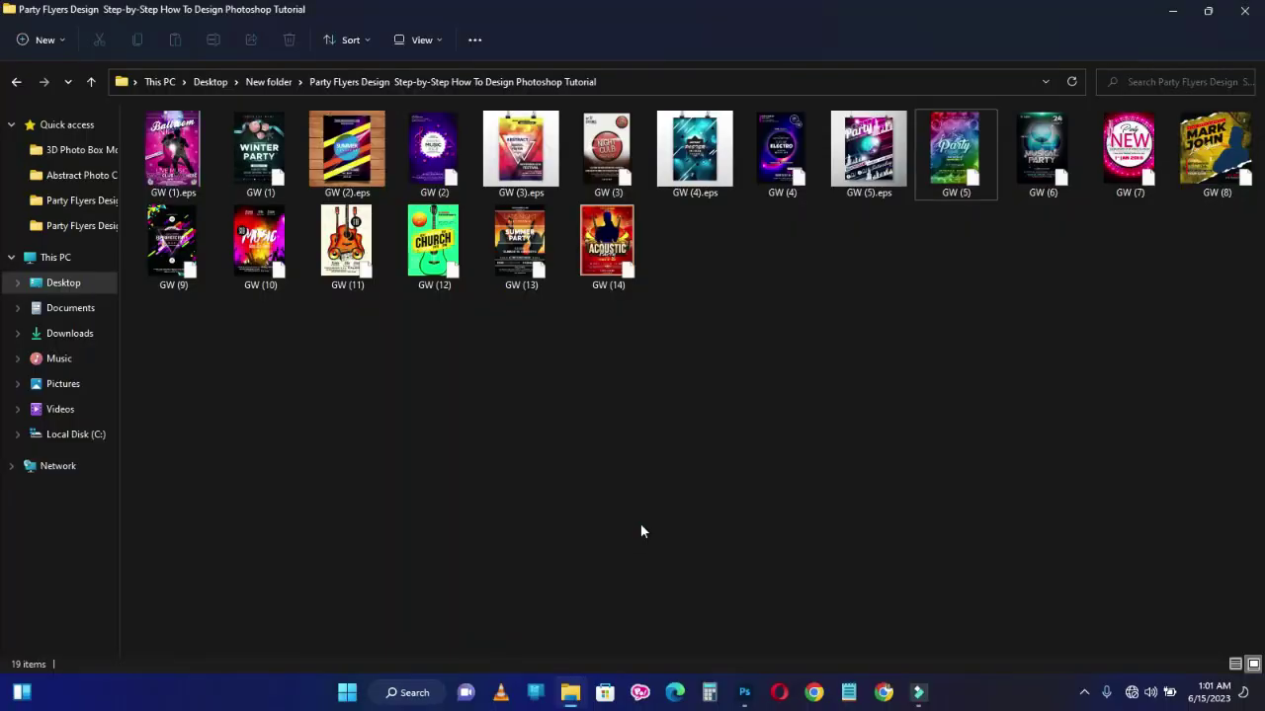